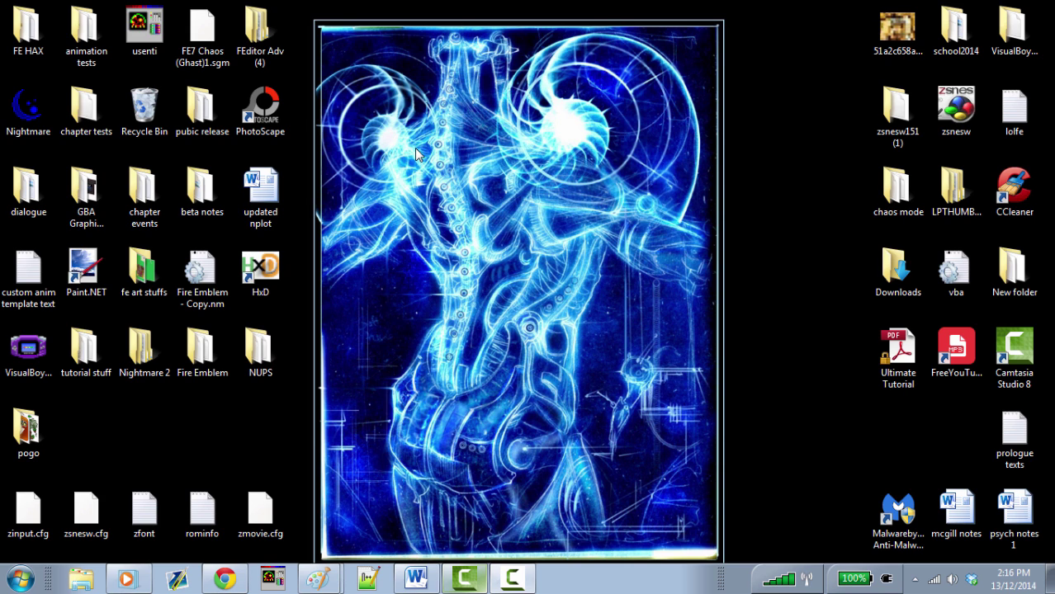
- Open the NUPS folder on the desktop and launch the NUPS patcher application
{"action": "double_click", "coordinate": [266, 357]}
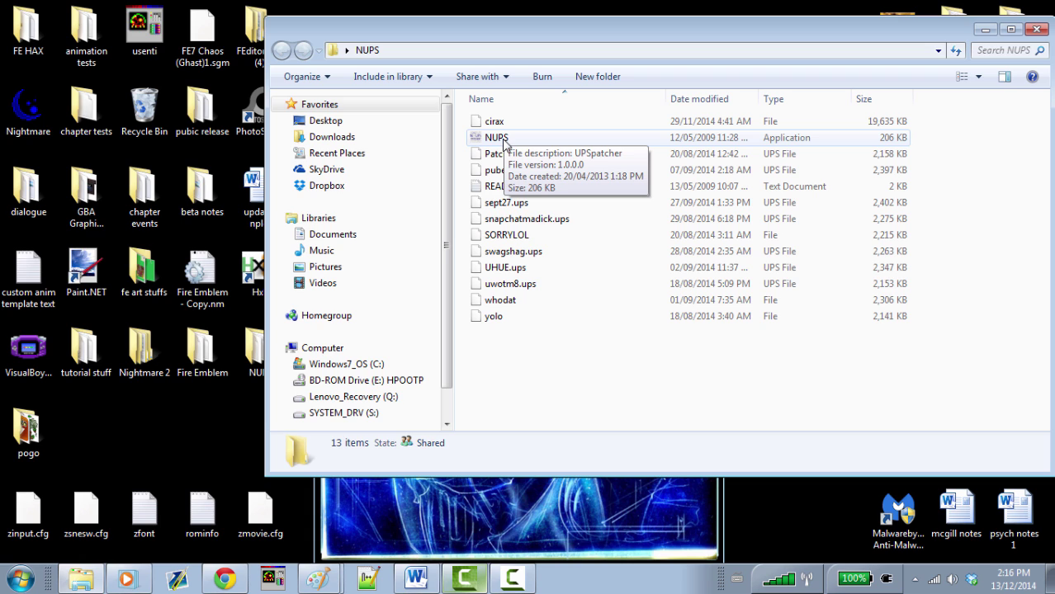
{"action": "left_click", "coordinate": [500, 137]}
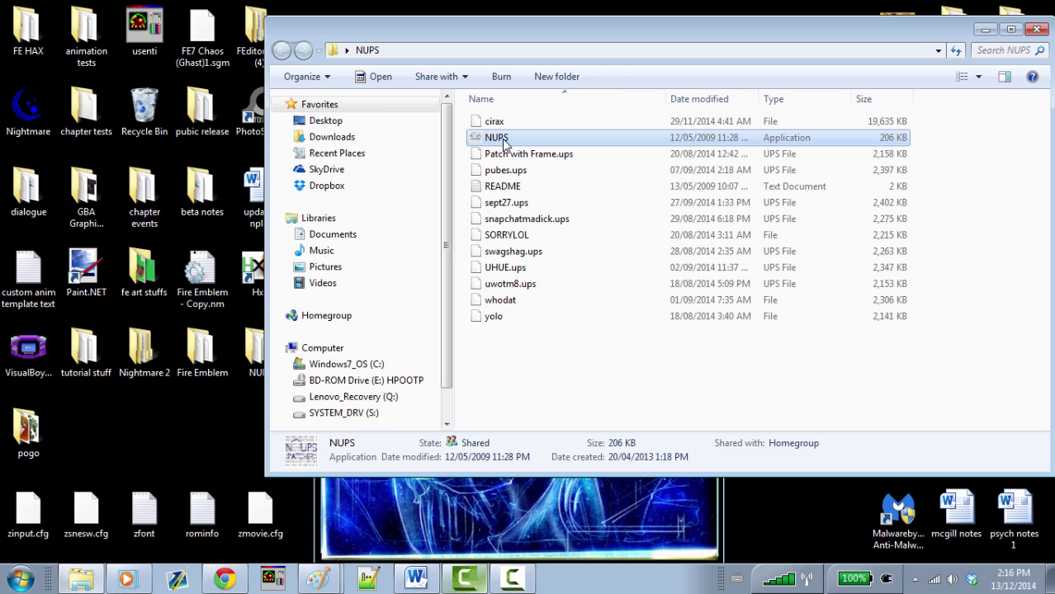
{"action": "double_click", "coordinate": [499, 138]}
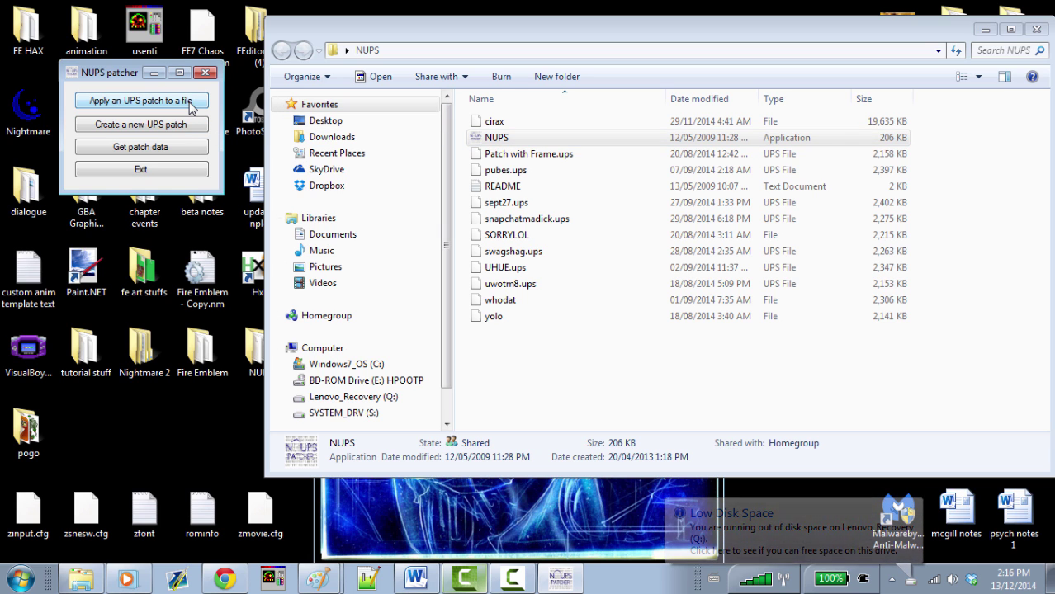
- Start applying a UPS patch and choose workshoprom.gba as the file to patch
{"action": "left_click", "coordinate": [189, 104]}
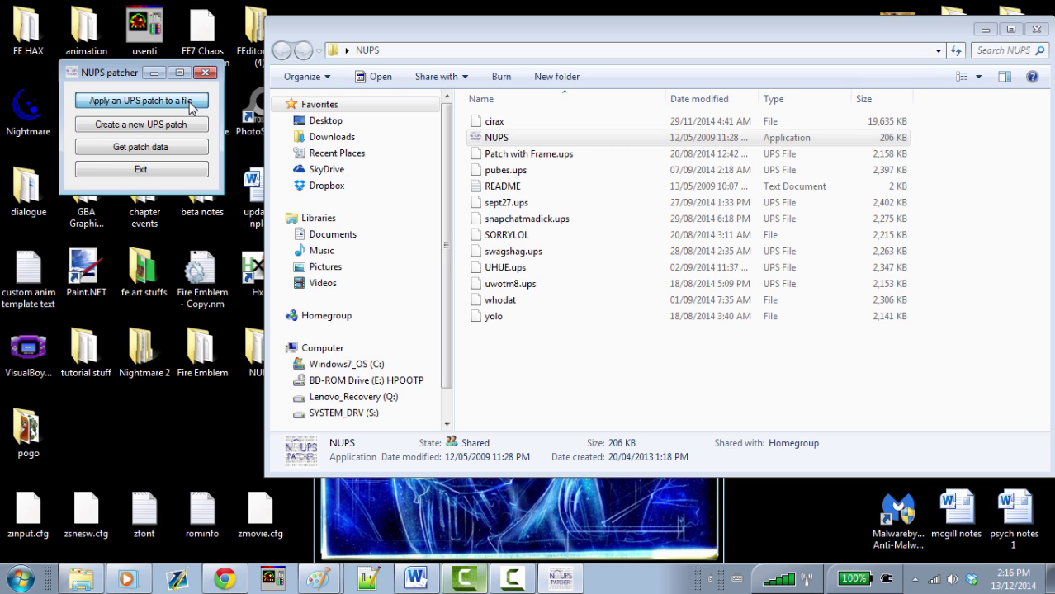
{"action": "left_click", "coordinate": [258, 118]}
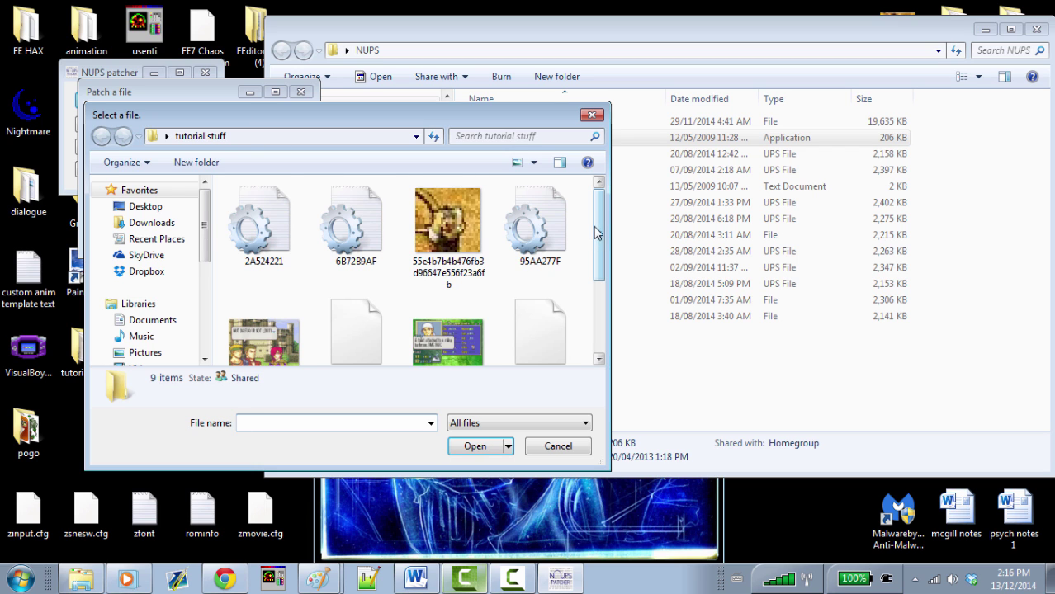
{"action": "scroll", "coordinate": [592, 222], "scroll_direction": "down", "scroll_amount": 2}
{"action": "left_click", "coordinate": [266, 322]}
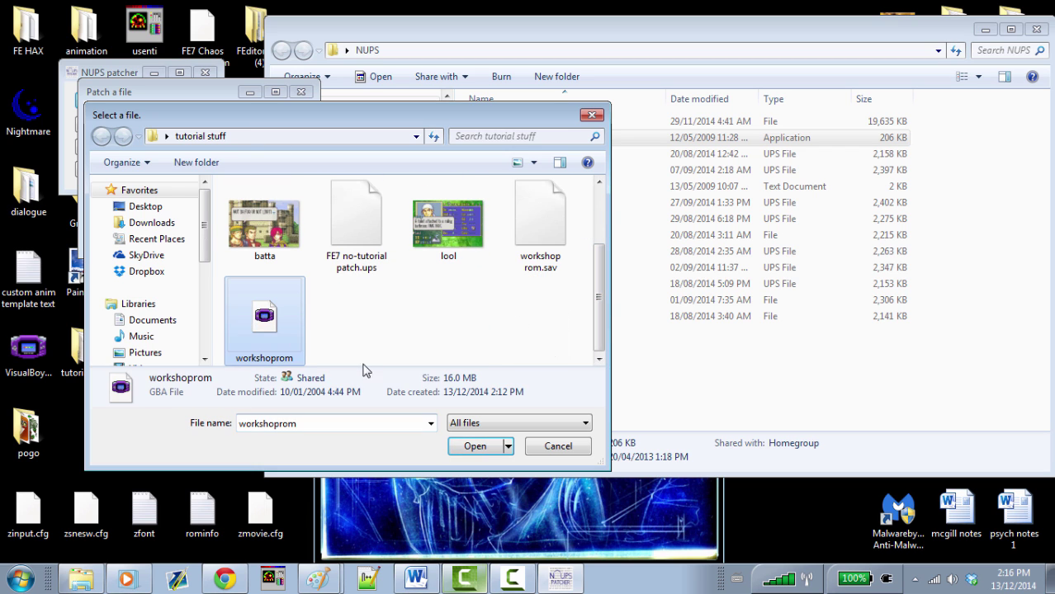
{"action": "left_click", "coordinate": [474, 446]}
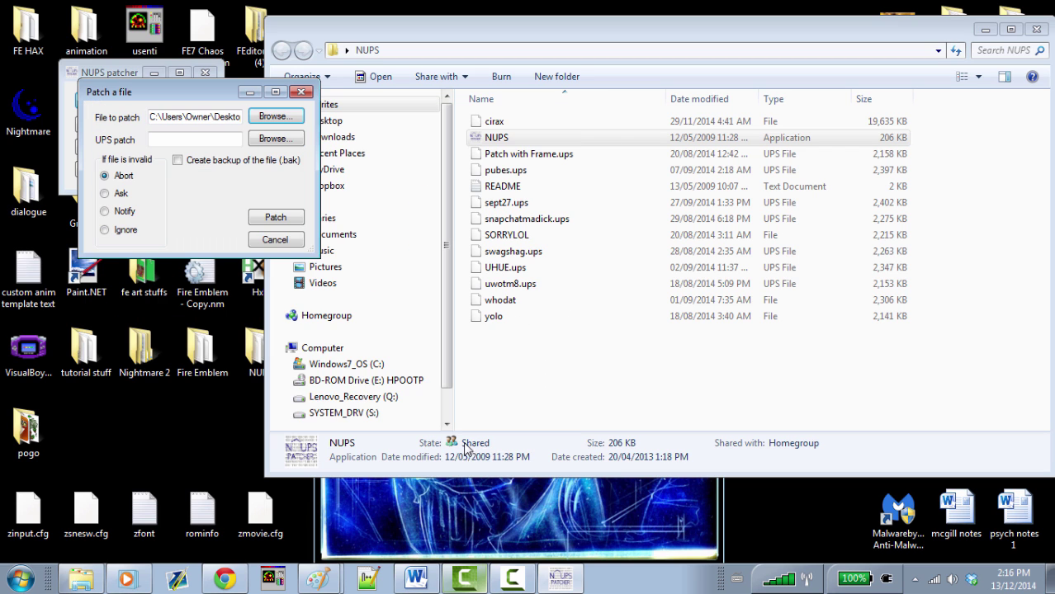
- Apply FE7 no-tutorial patch.ups with invalid-file checks ignored, then close the NUPS folder
{"action": "left_click", "coordinate": [271, 138]}
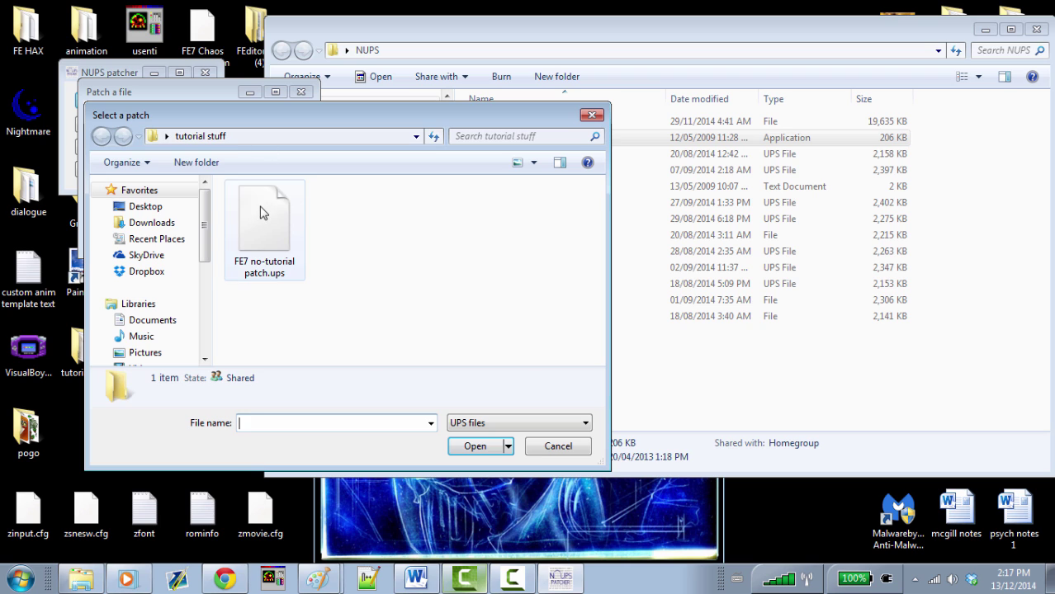
{"action": "left_click", "coordinate": [261, 213]}
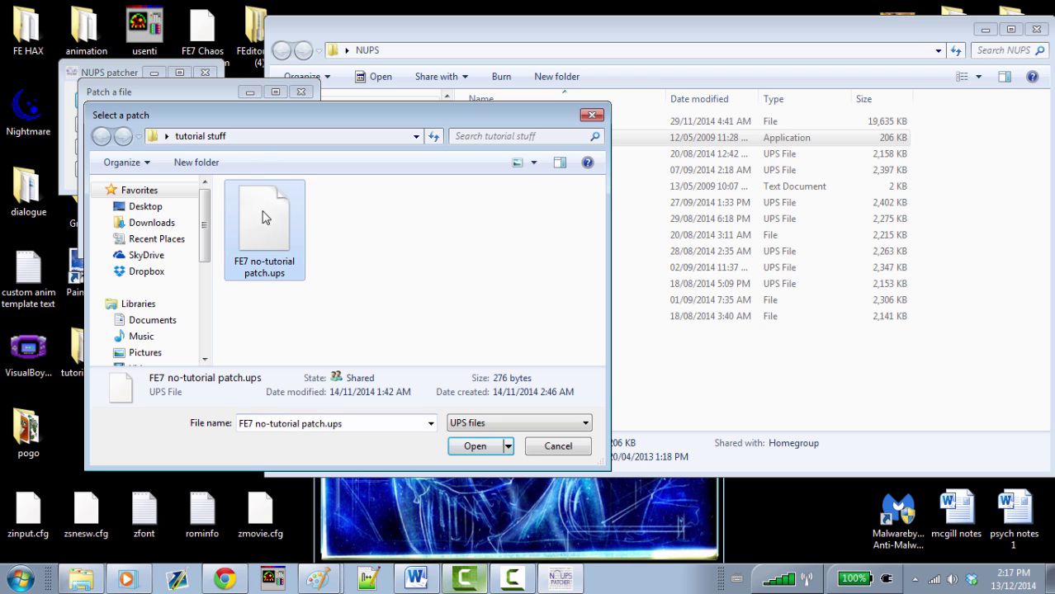
{"action": "left_click", "coordinate": [477, 446]}
{"action": "left_click_drag", "start_coordinate": [241, 139], "coordinate": [314, 132]}
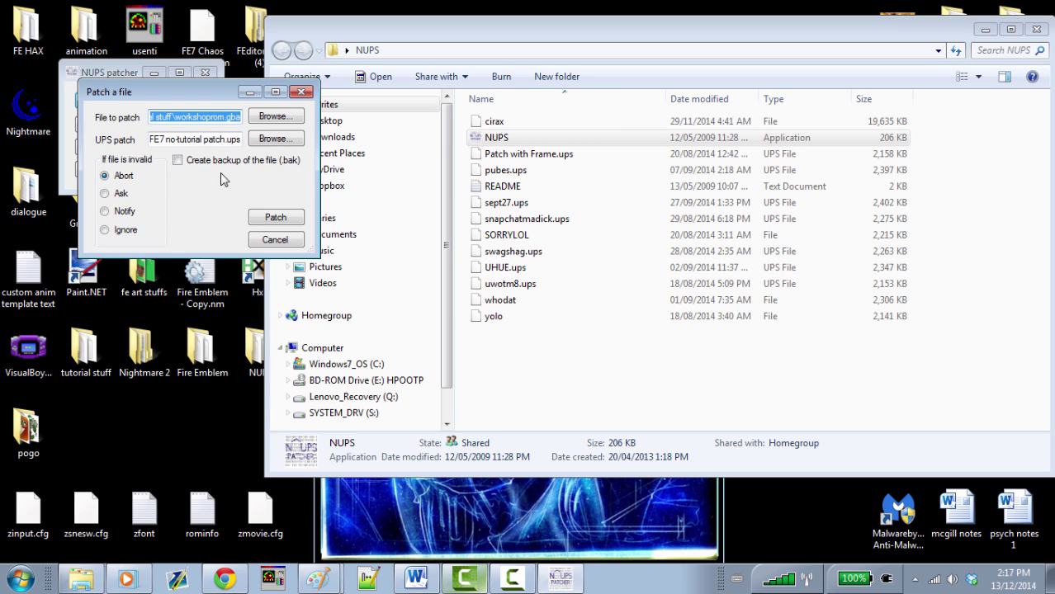
{"action": "left_click", "coordinate": [106, 230]}
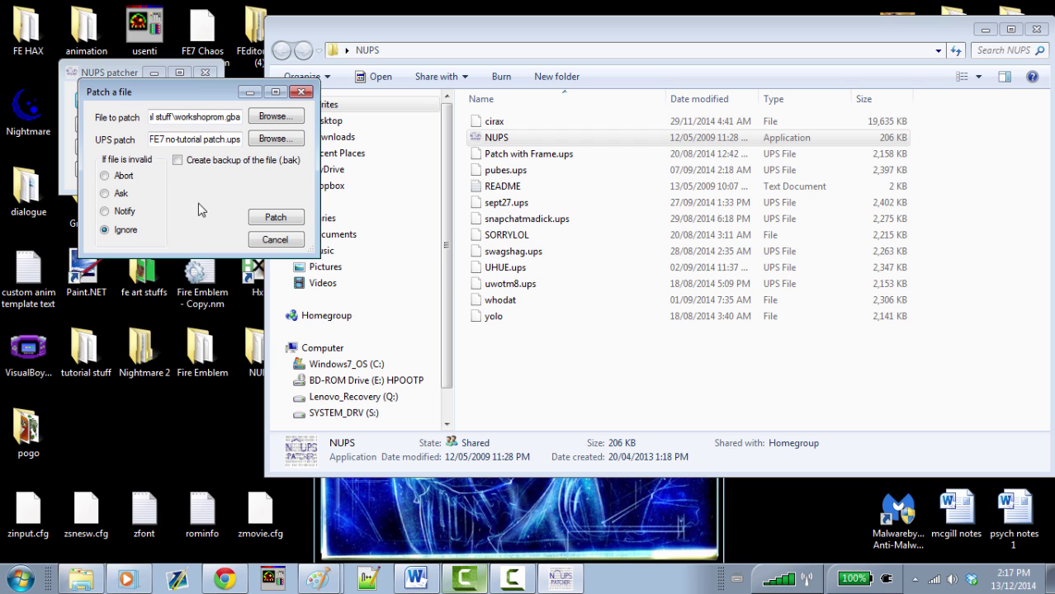
{"action": "left_click", "coordinate": [266, 221]}
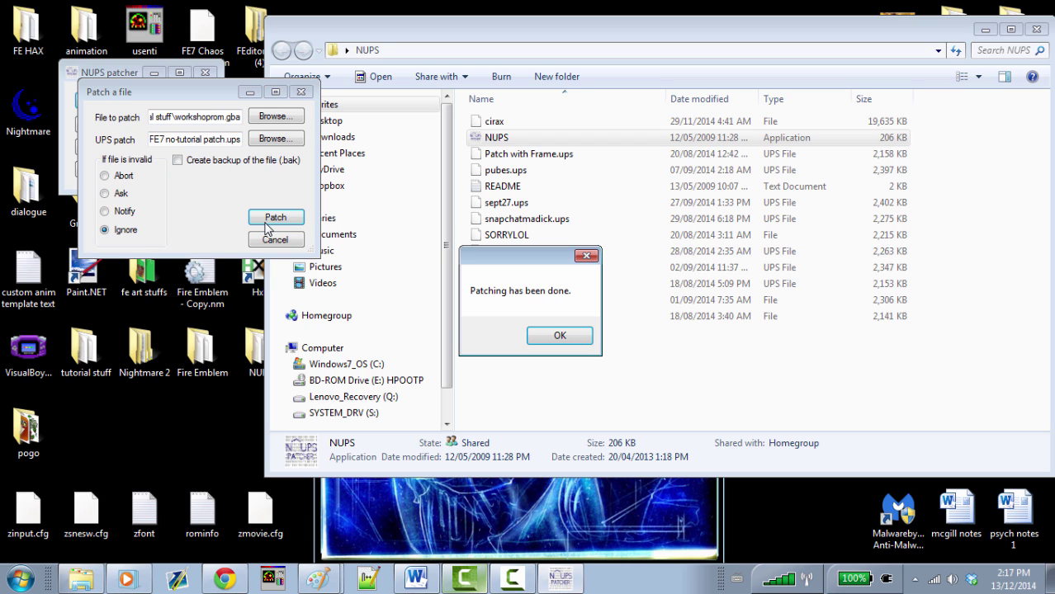
{"action": "left_click", "coordinate": [561, 338]}
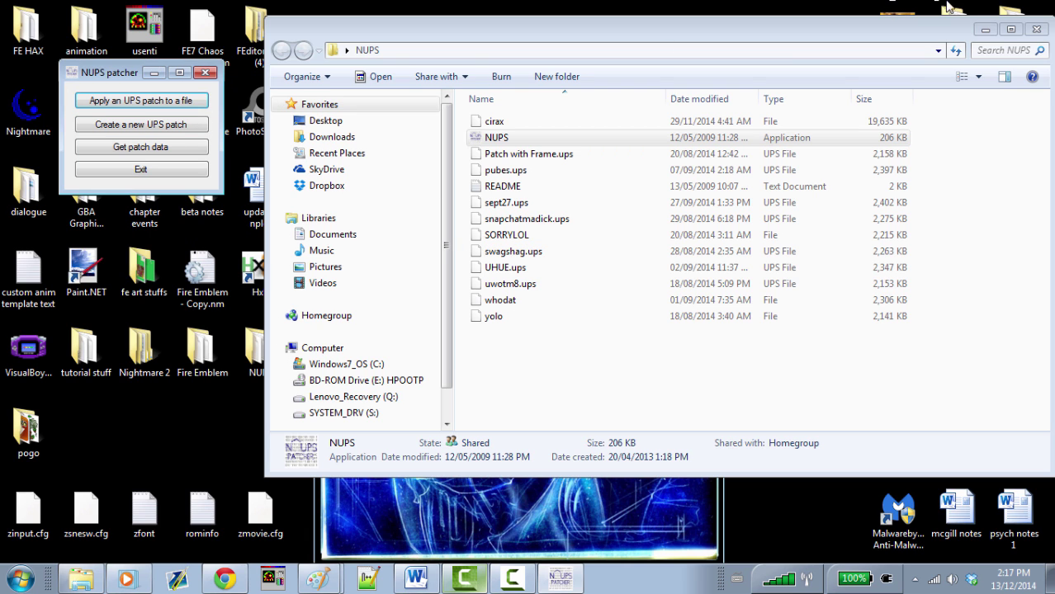
{"action": "left_click", "coordinate": [984, 30]}
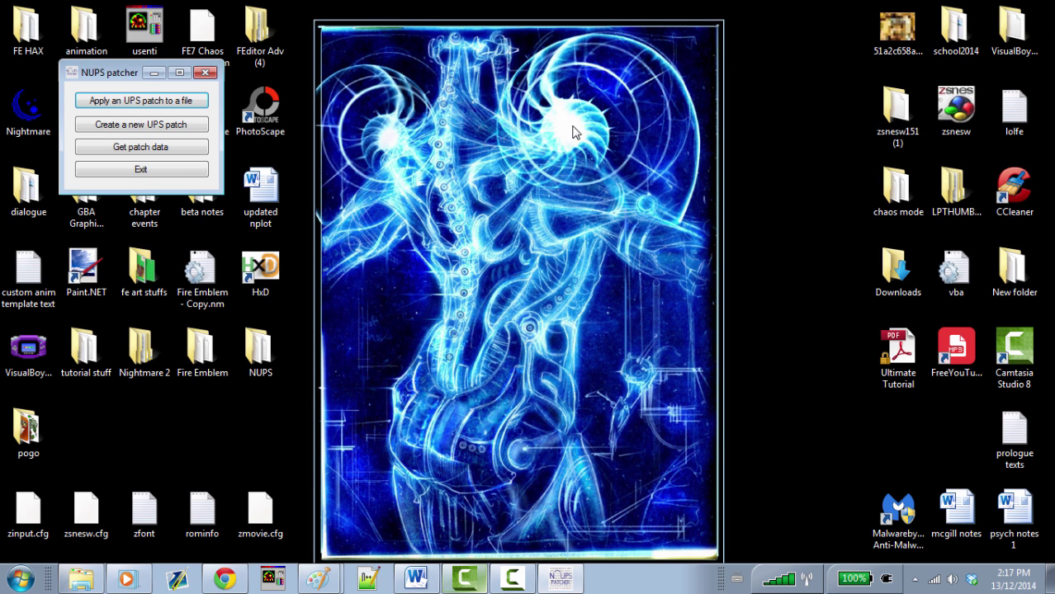
- Minimize NUPS, launch VisualBoyAdvance and load workshoprom from the tutorial stuff folder
{"action": "left_click", "coordinate": [154, 73]}
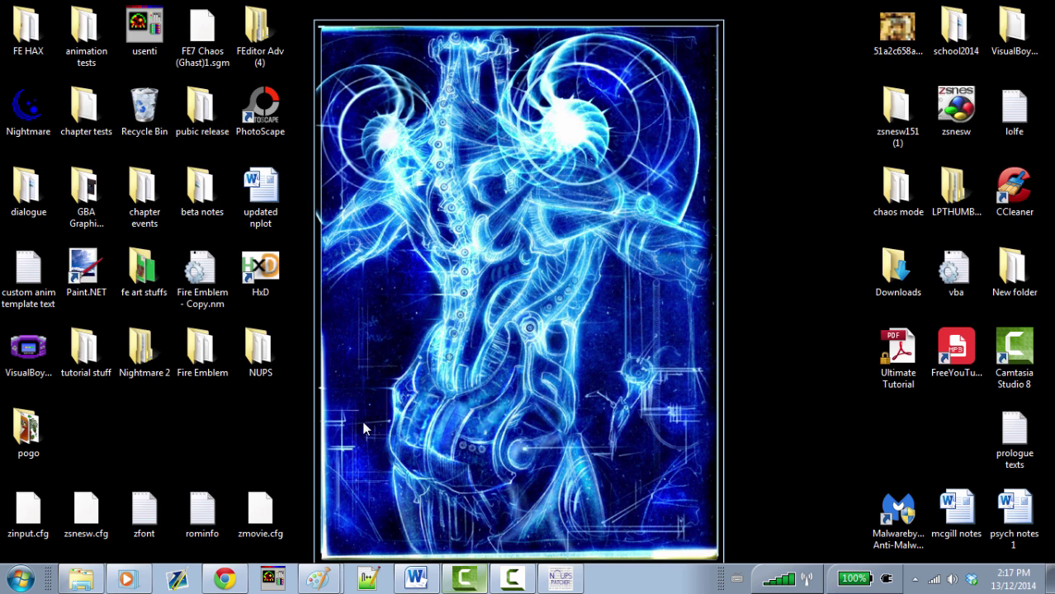
{"action": "left_click", "coordinate": [37, 363]}
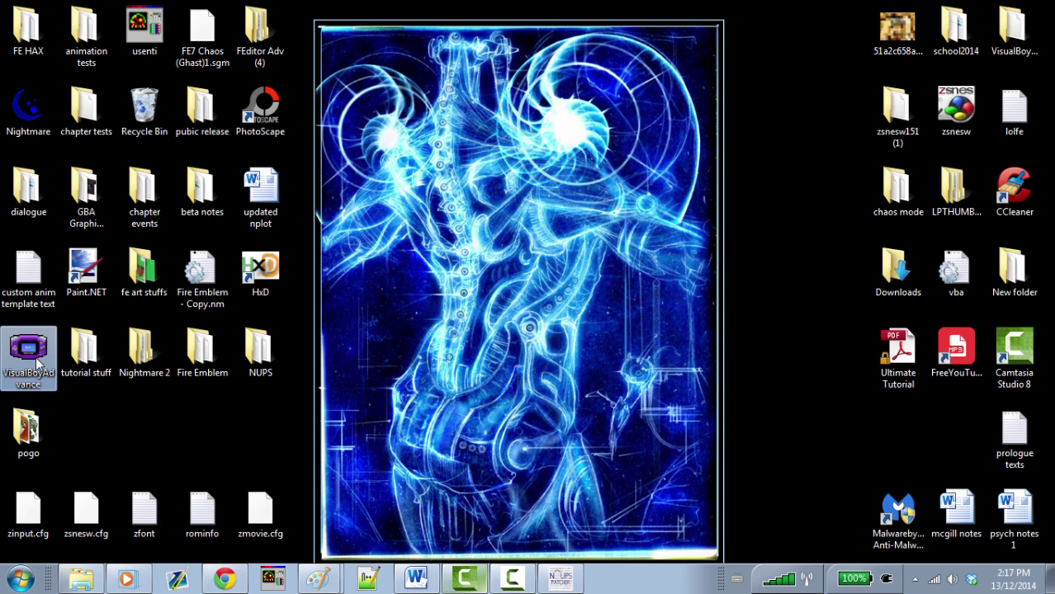
{"action": "left_click", "coordinate": [319, 95]}
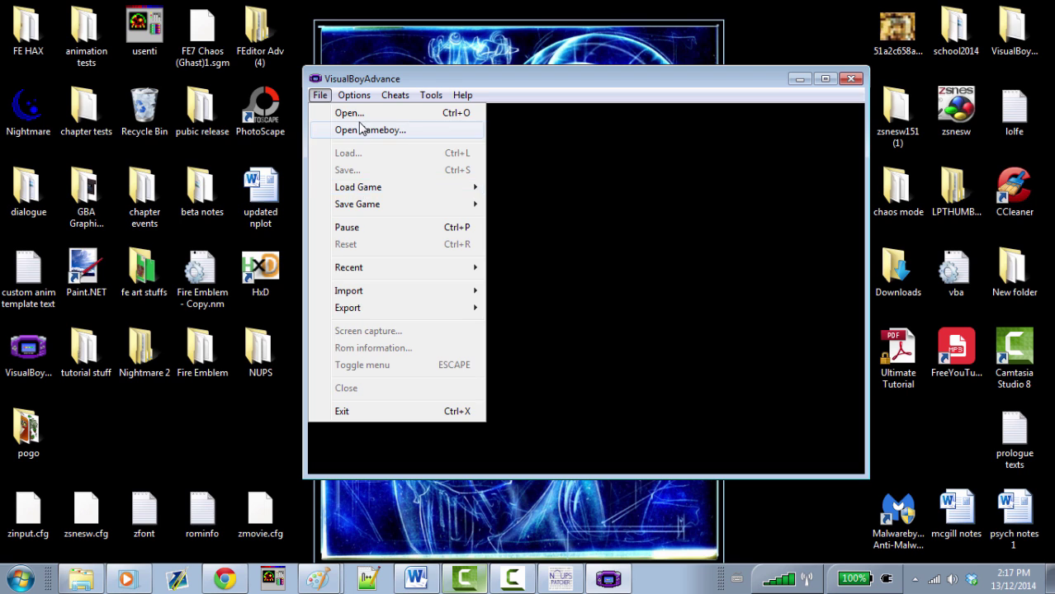
{"action": "left_click", "coordinate": [361, 115]}
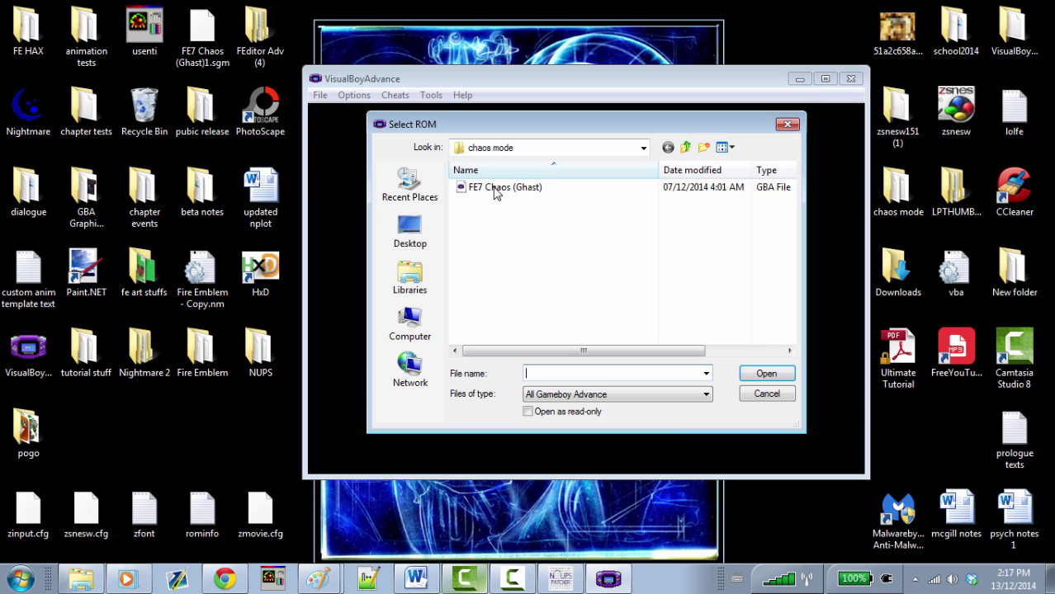
{"action": "left_click", "coordinate": [643, 149]}
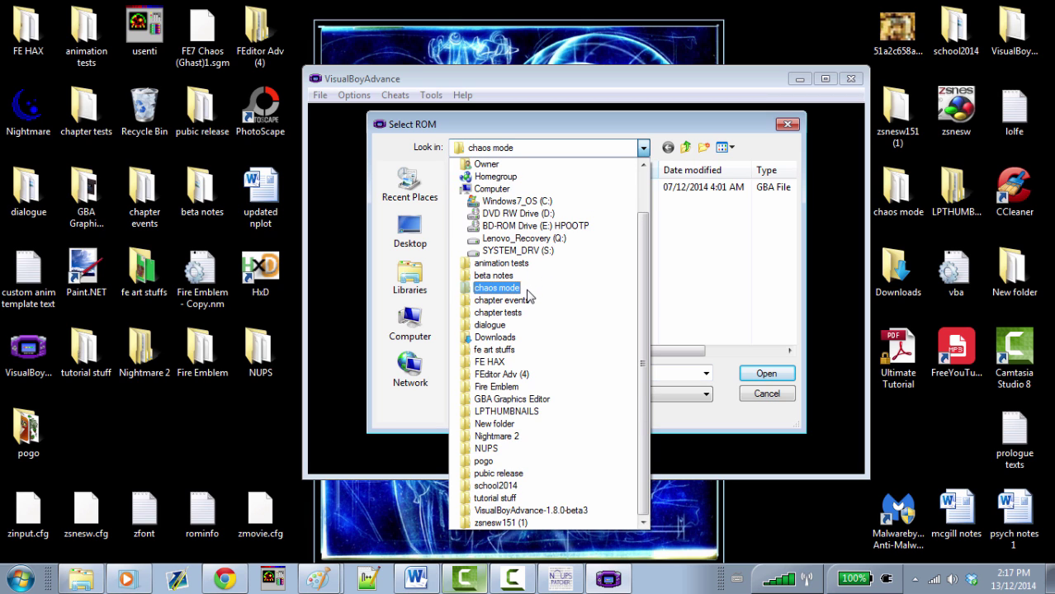
{"action": "left_click", "coordinate": [495, 498]}
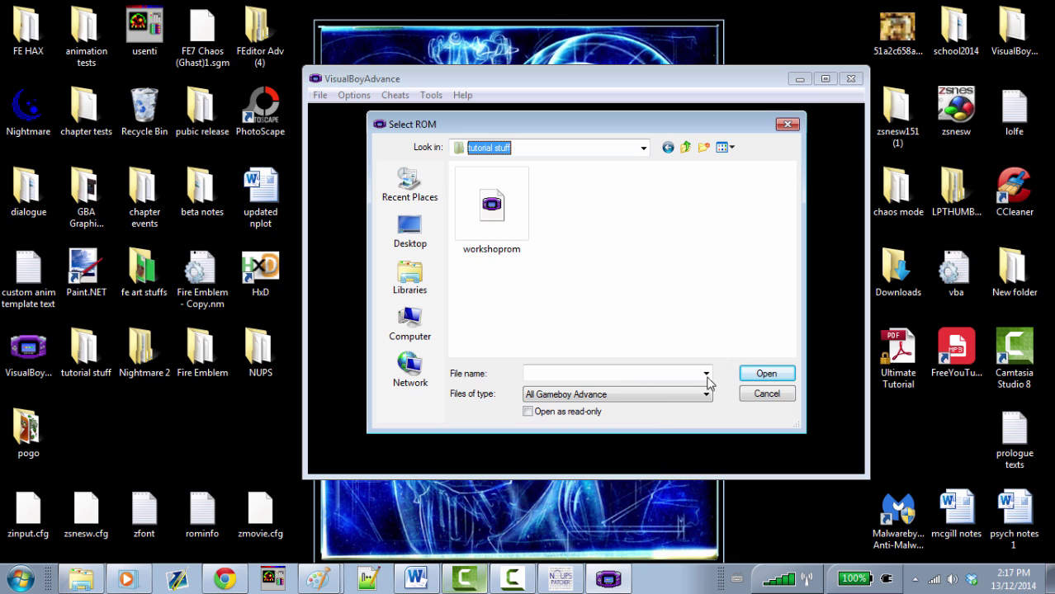
{"action": "left_click", "coordinate": [508, 236]}
{"action": "left_click", "coordinate": [766, 374]}
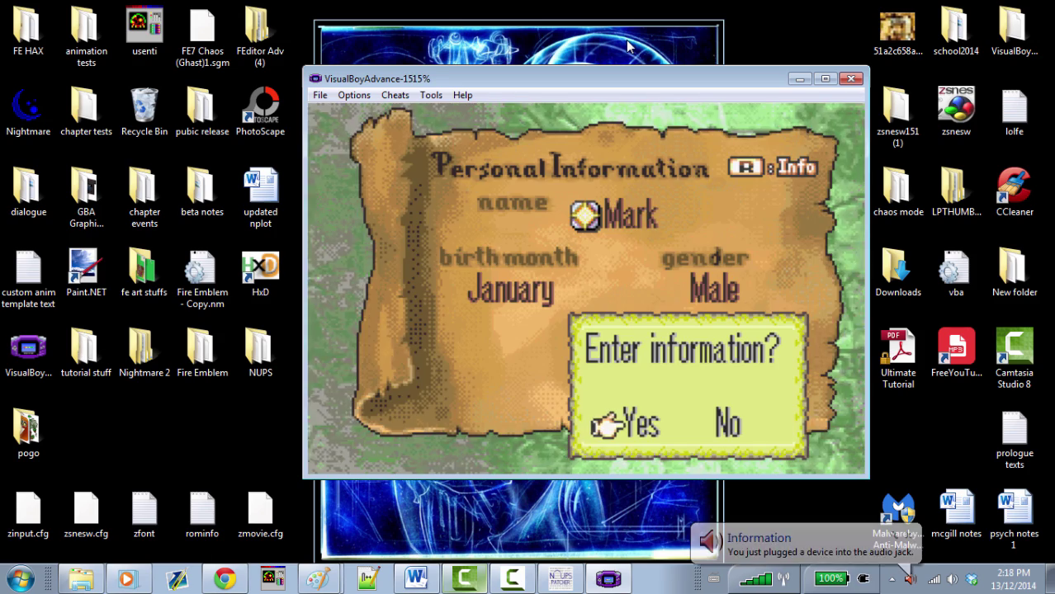
- Skip the game's intro and opening dialogue to reach the first map
{"action": "key", "text": "Right"}
{"action": "key", "text": "z"}
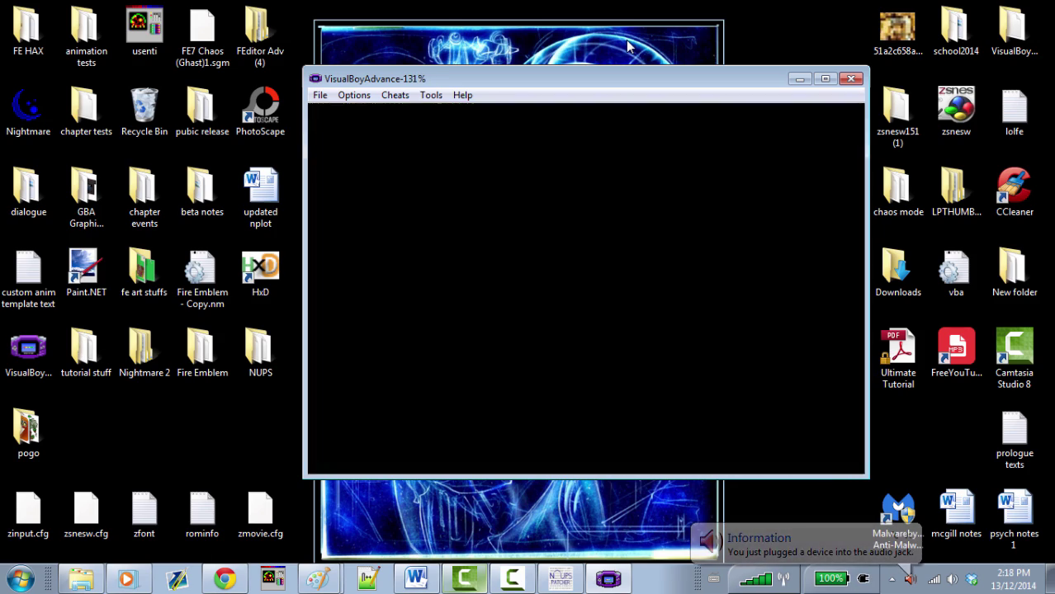
{"action": "key", "text": "z"}
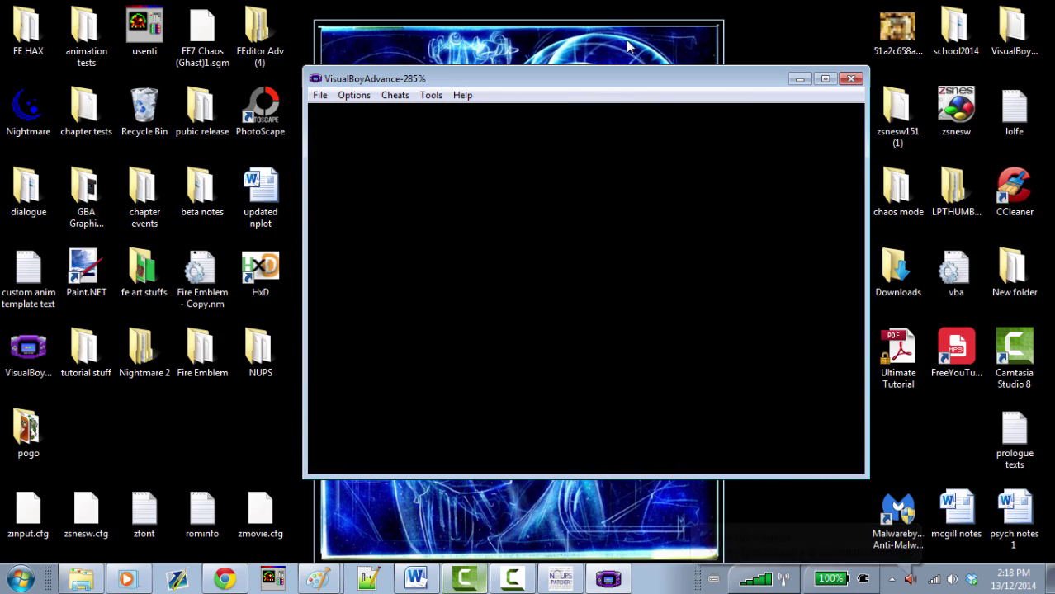
{"action": "key", "text": "Return"}
{"action": "key", "text": "Return"}
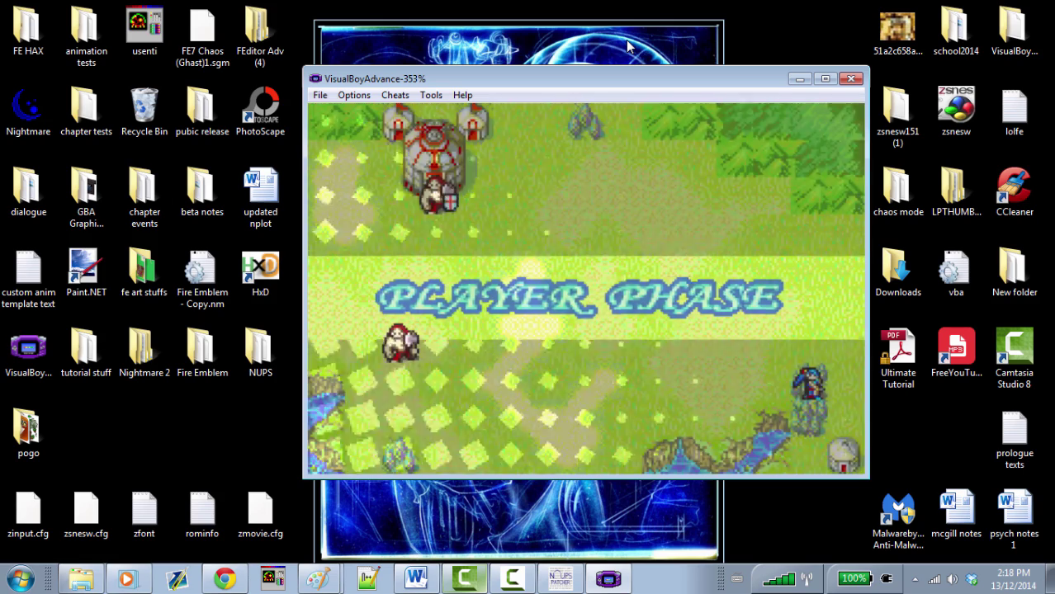
- Move Lyn to a new square on the map and view her status screen
{"action": "key", "text": "z"}
{"action": "key", "text": "Left"}
{"action": "key", "text": "Left"}
{"action": "key", "text": "Left"}
{"action": "key", "text": "Left"}
{"action": "key", "text": "z"}
{"action": "key", "text": "x"}
{"action": "key", "text": "x"}
{"action": "key", "text": "z"}
{"action": "key", "text": "Left"}
{"action": "key", "text": "Left"}
{"action": "key", "text": "Left"}
{"action": "key", "text": "Left"}
{"action": "key", "text": "Up"}
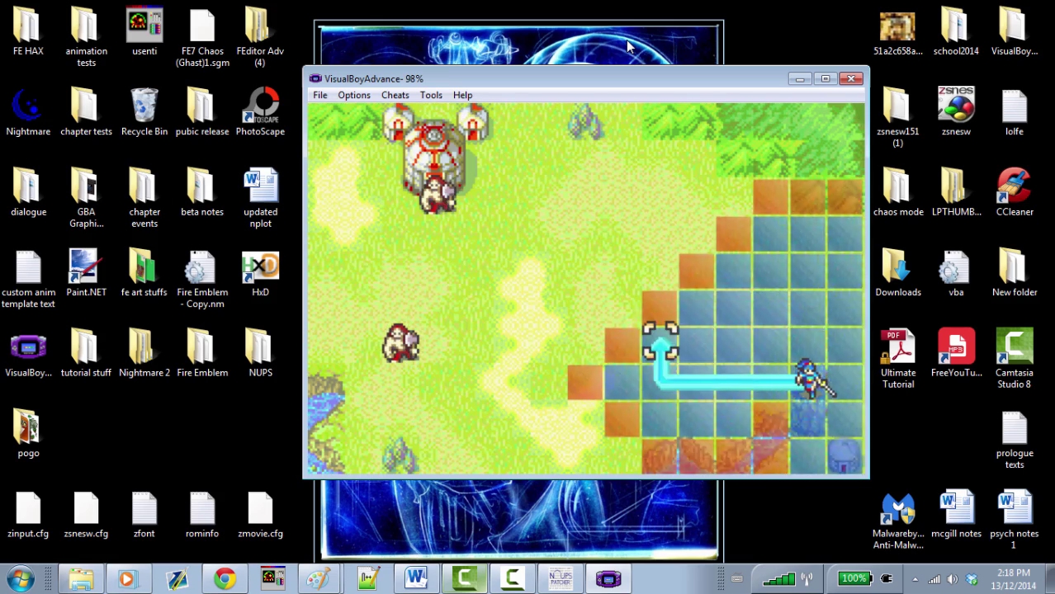
{"action": "key", "text": "z"}
{"action": "key", "text": "x"}
{"action": "key", "text": "s"}
{"action": "key", "text": "s"}
{"action": "key", "text": "x"}
{"action": "key", "text": "x"}
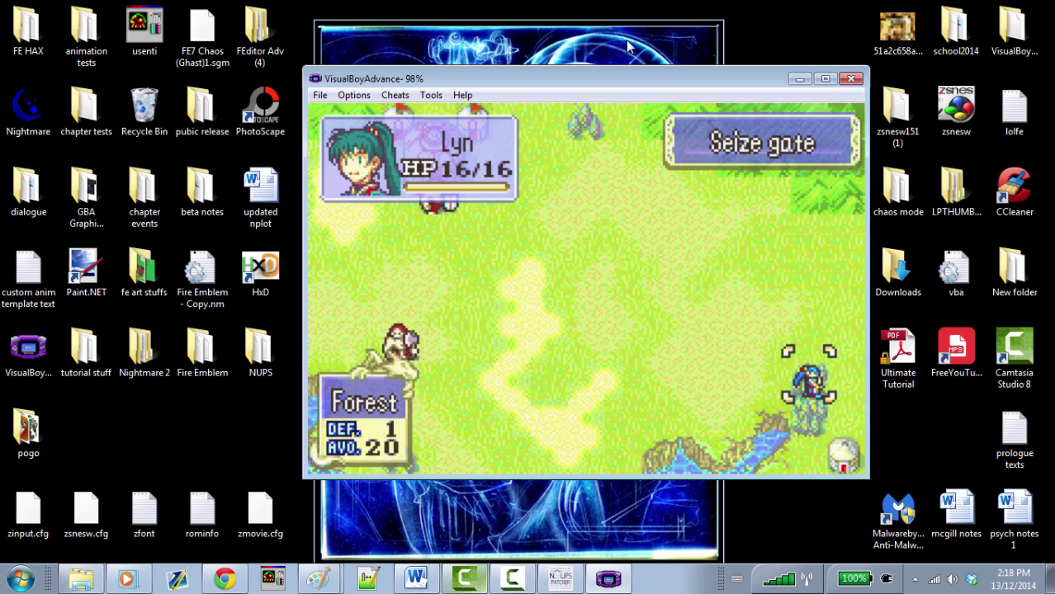
{"action": "key", "text": "s"}
{"action": "key", "text": "s"}
{"action": "key", "text": "x"}
{"action": "key", "text": "x"}
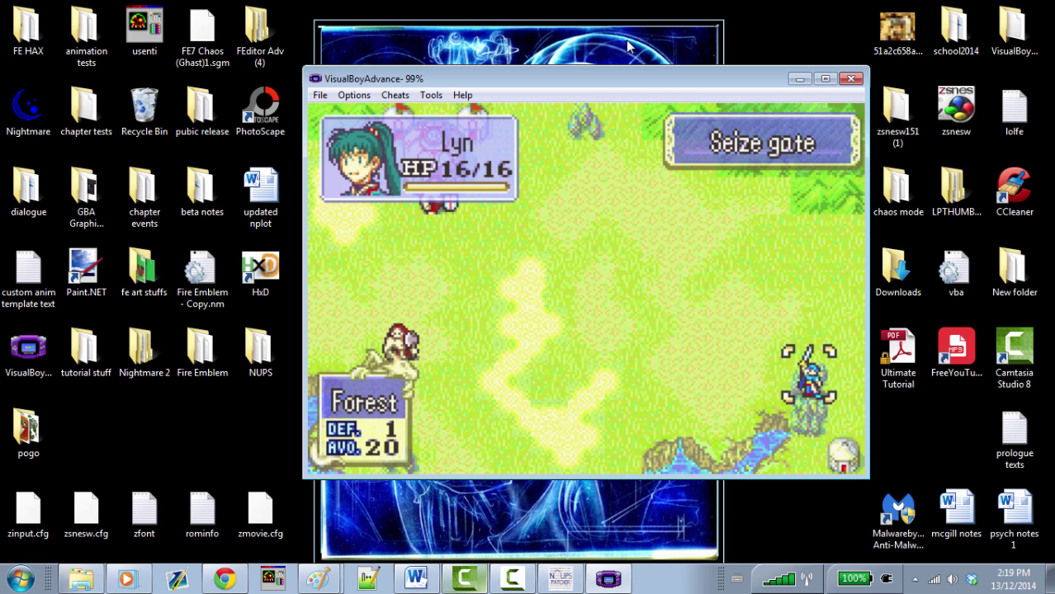
- Check the Bandit's HP, then flip through Lyn's weapon, personal data and items pages
{"action": "key", "text": "s"}
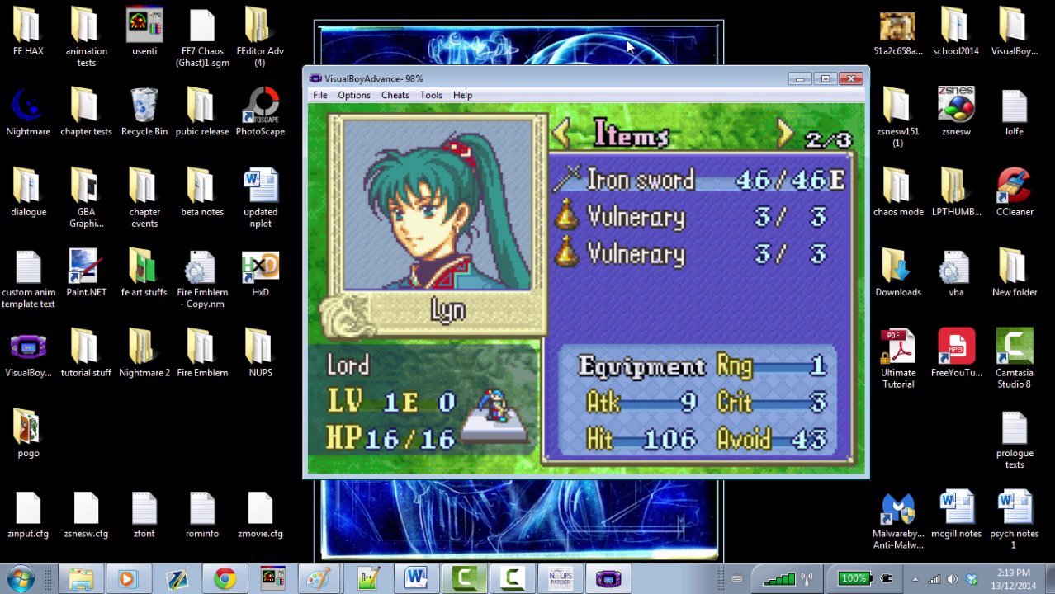
{"action": "key", "text": "x"}
{"action": "key", "text": "Left"}
{"action": "key", "text": "Left"}
{"action": "key", "text": "Left"}
{"action": "key", "text": "Left"}
{"action": "key", "text": "Left"}
{"action": "key", "text": "Left"}
{"action": "key", "text": "Left"}
{"action": "key", "text": "Left"}
{"action": "key", "text": "Left"}
{"action": "key", "text": "Left"}
{"action": "key", "text": "Up"}
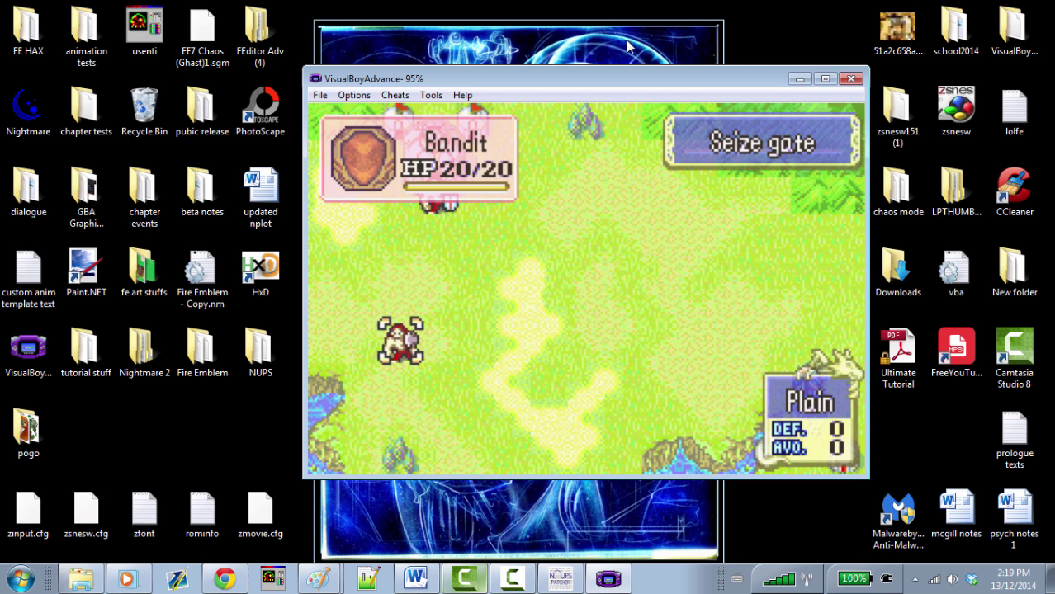
{"action": "key", "text": "Right"}
{"action": "key", "text": "Right"}
{"action": "key", "text": "Right"}
{"action": "key", "text": "Right"}
{"action": "key", "text": "Right"}
{"action": "key", "text": "Right"}
{"action": "key", "text": "Right"}
{"action": "key", "text": "Right"}
{"action": "key", "text": "Right"}
{"action": "key", "text": "Right"}
{"action": "key", "text": "Right"}
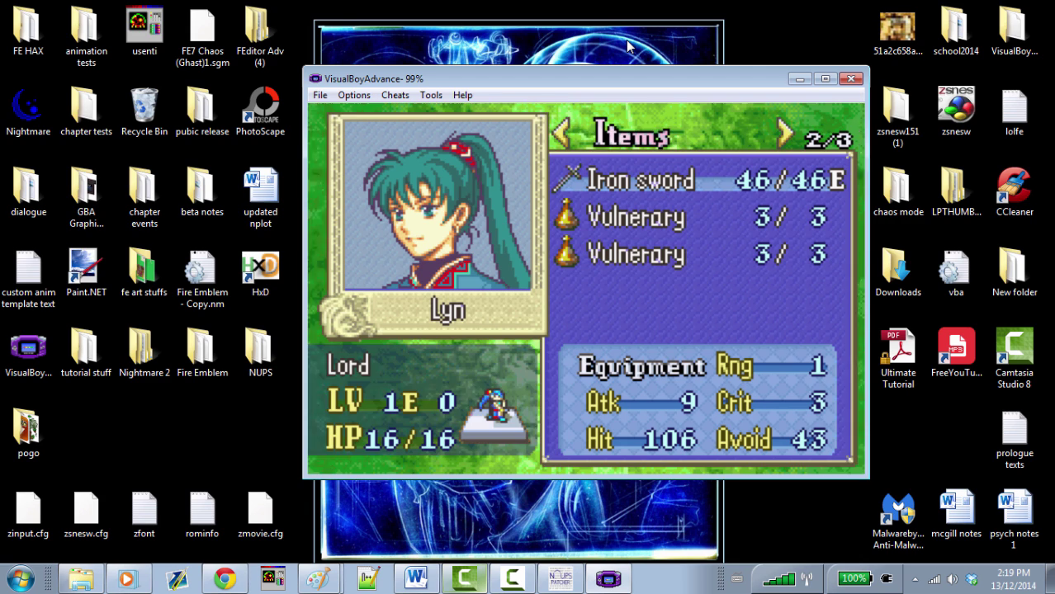
{"action": "key", "text": "Right"}
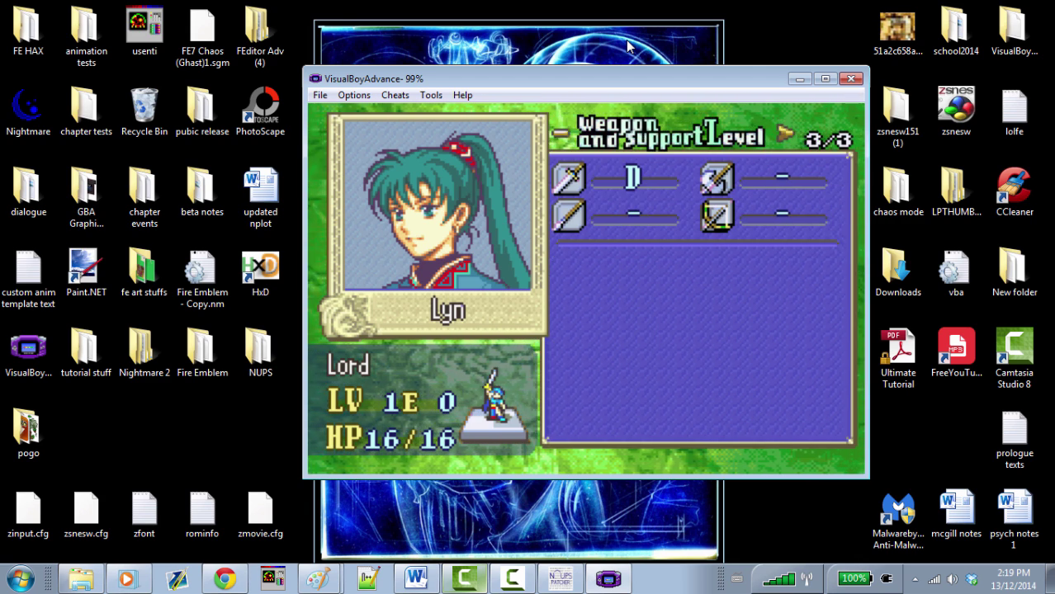
{"action": "key", "text": "Right"}
{"action": "key", "text": "Right"}
{"action": "key", "text": "Left"}
- Read Lyn's Def, Res, Lord class and character help texts, then minimize on her Items page
{"action": "key", "text": "s"}
{"action": "key", "text": "Down"}
{"action": "key", "text": "Down"}
{"action": "key", "text": "Down"}
{"action": "key", "text": "Left"}
{"action": "key", "text": "Up"}
{"action": "key", "text": "Down"}
{"action": "key", "text": "Up"}
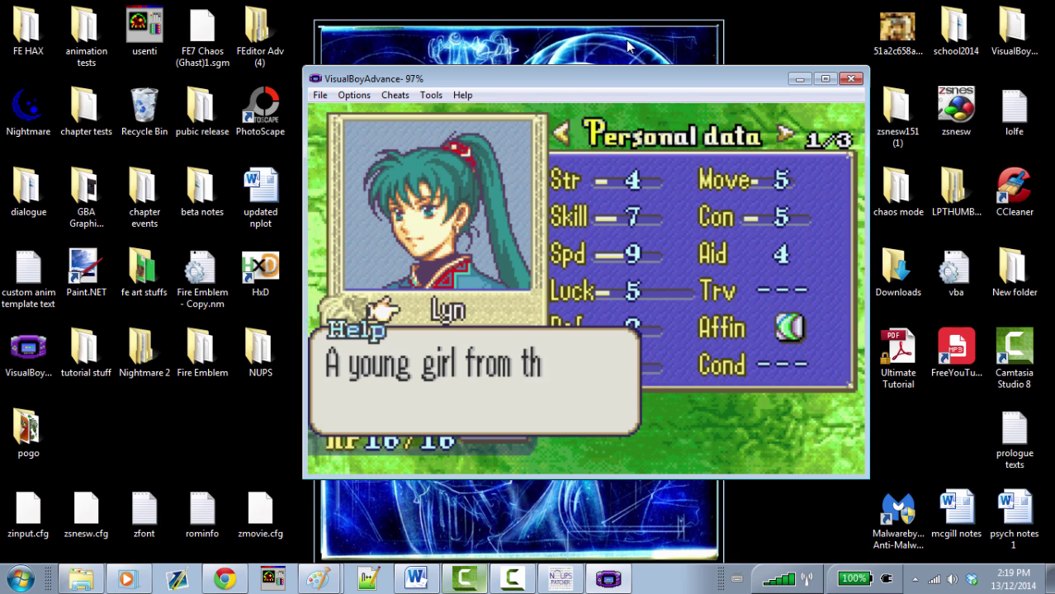
{"action": "key", "text": "Down"}
{"action": "key", "text": "Up"}
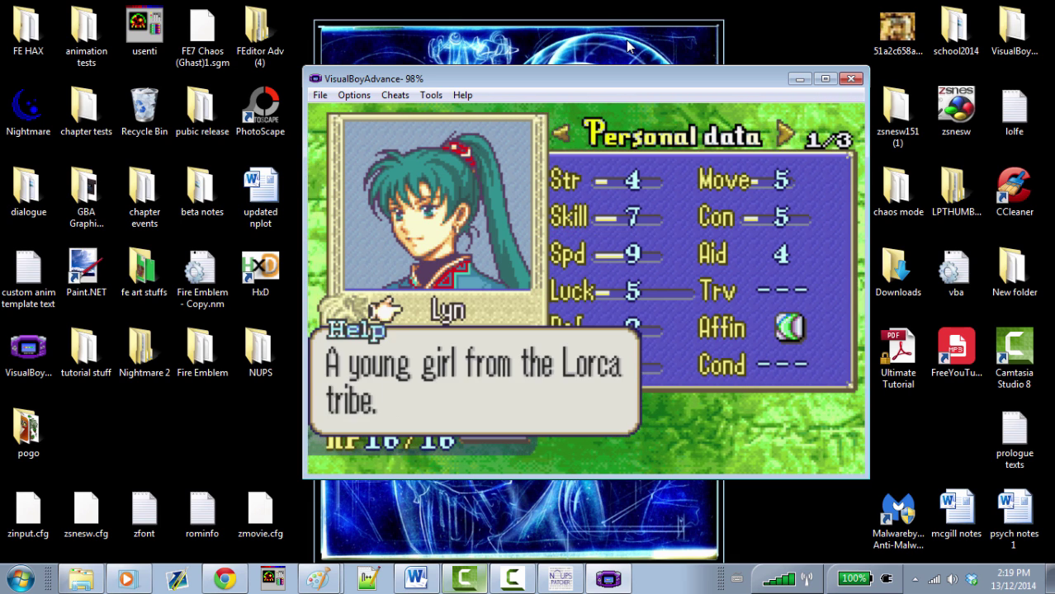
{"action": "key", "text": "x"}
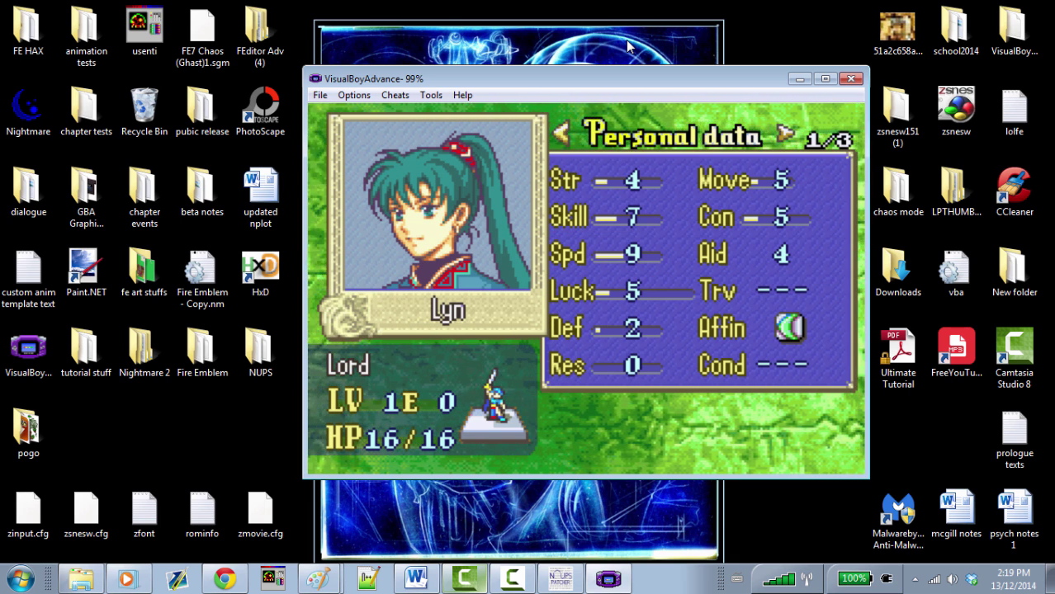
{"action": "key", "text": "Right"}
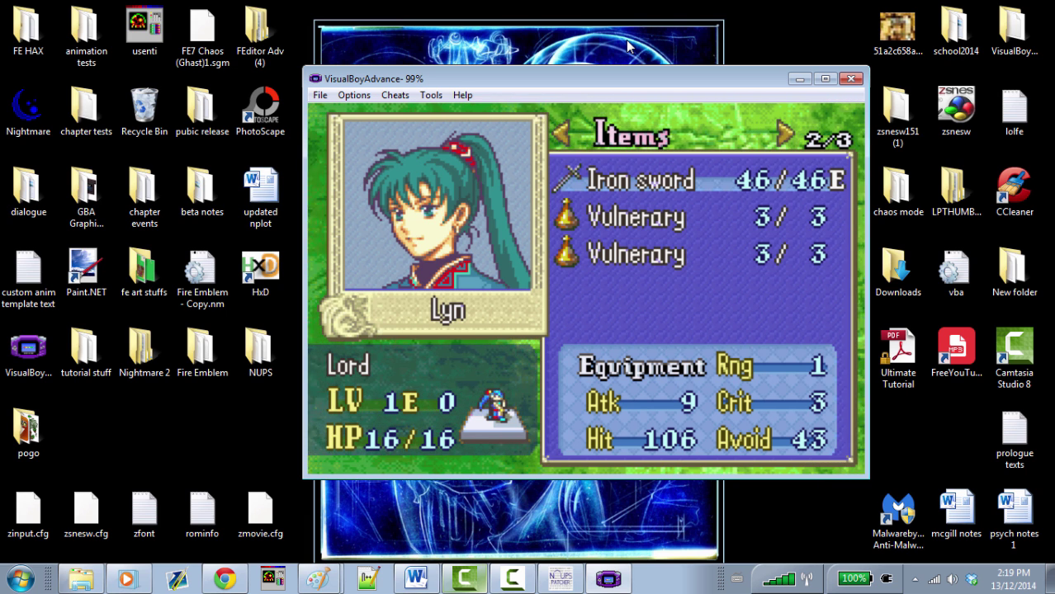
{"action": "left_click", "coordinate": [803, 81]}
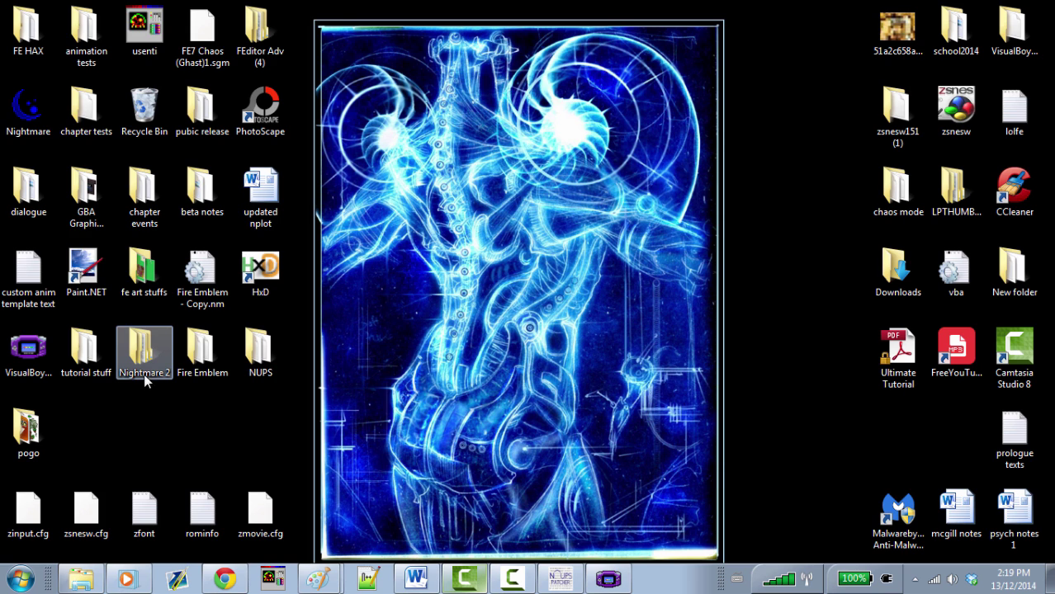
- Launch Nightmare and open workshoprom.gba from the tutorial stuff folder
{"action": "double_click", "coordinate": [33, 120]}
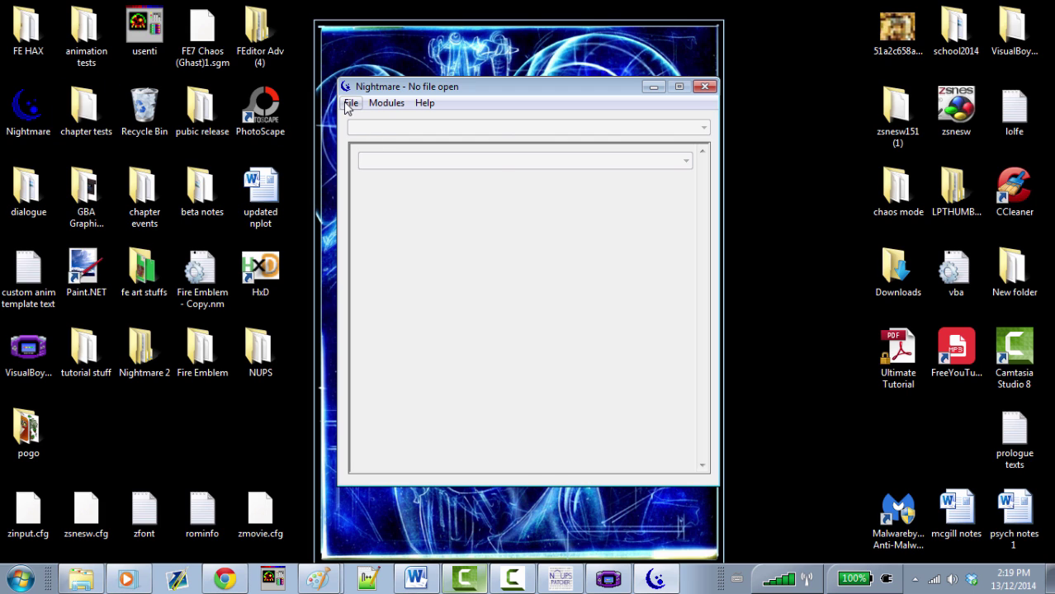
{"action": "left_click", "coordinate": [349, 104]}
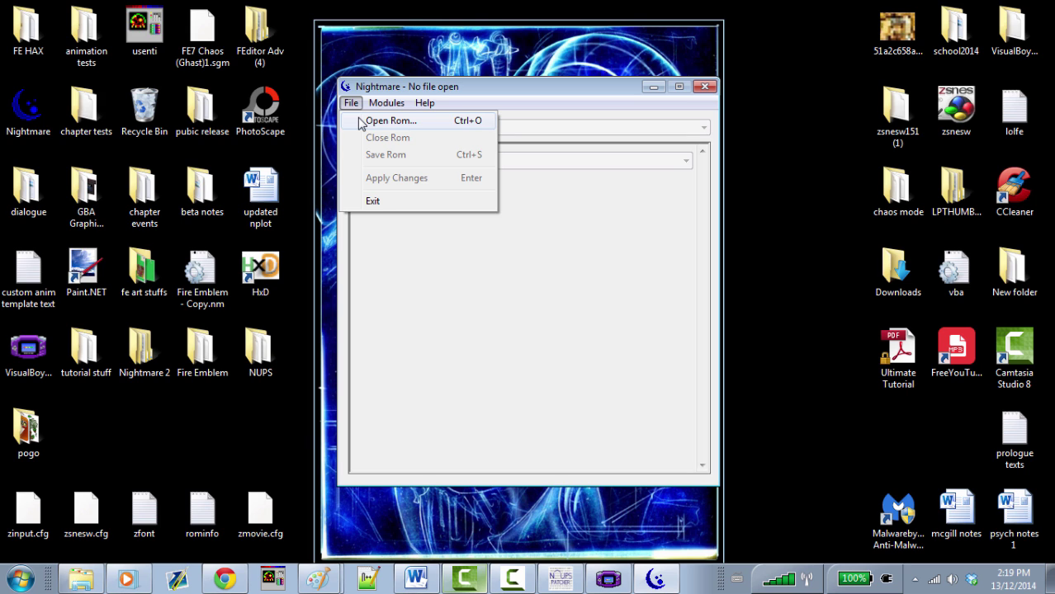
{"action": "left_click", "coordinate": [360, 122]}
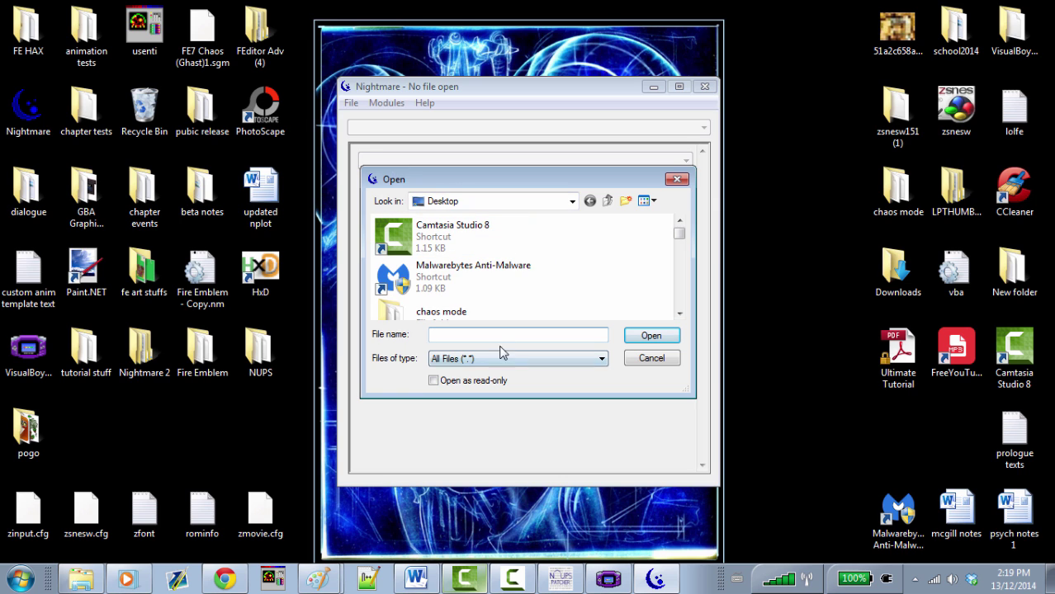
{"action": "type", "text": "t"}
{"action": "left_click", "coordinate": [564, 355]}
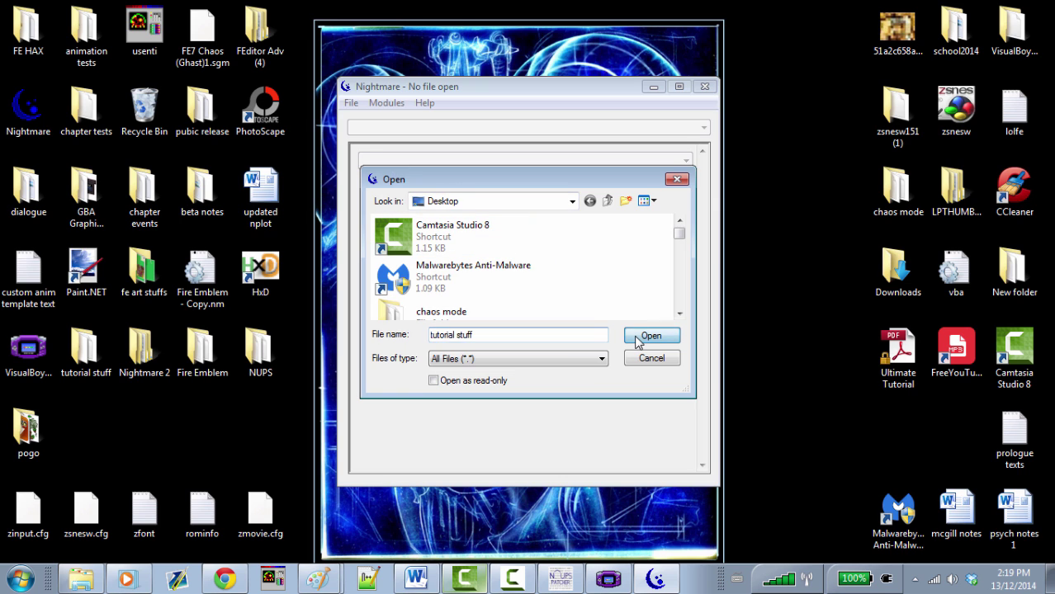
{"action": "left_click", "coordinate": [640, 337]}
{"action": "scroll", "coordinate": [656, 284], "scroll_direction": "down", "scroll_amount": 3}
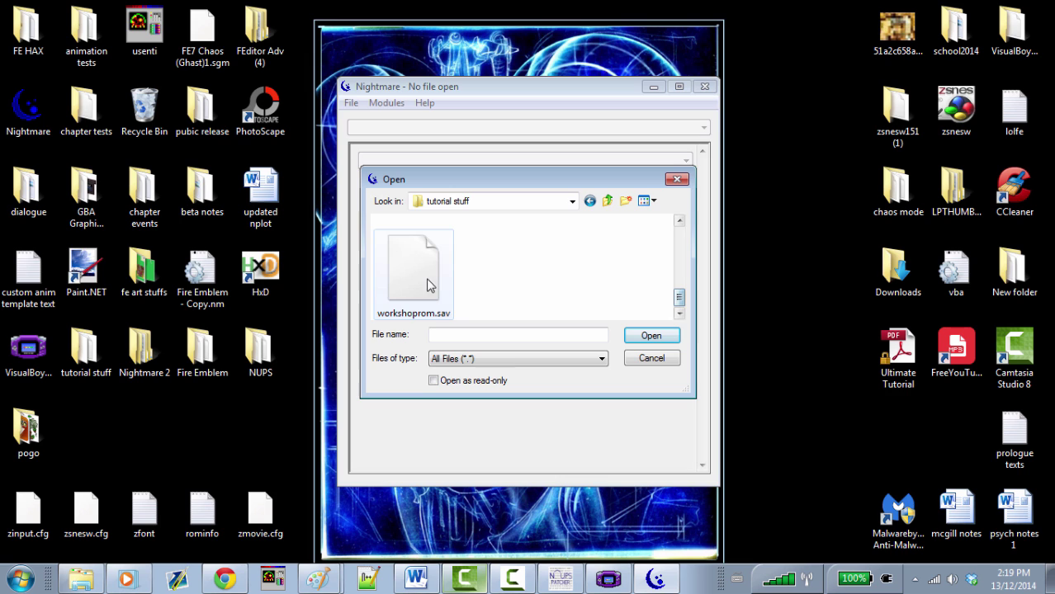
{"action": "scroll", "coordinate": [675, 295], "scroll_direction": "up", "scroll_amount": 2}
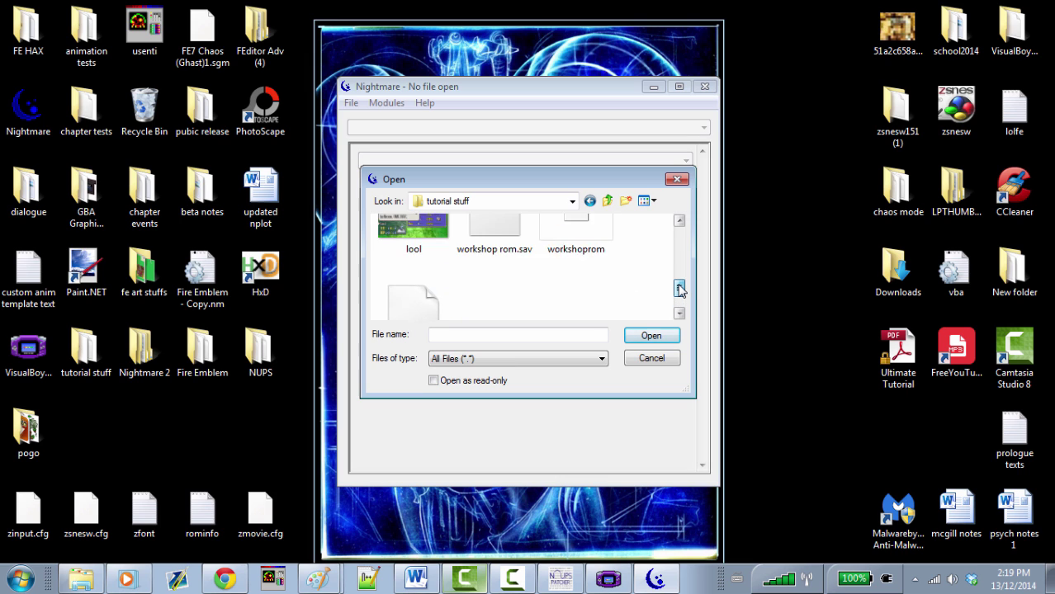
{"action": "left_click", "coordinate": [562, 263]}
{"action": "left_click", "coordinate": [639, 338]}
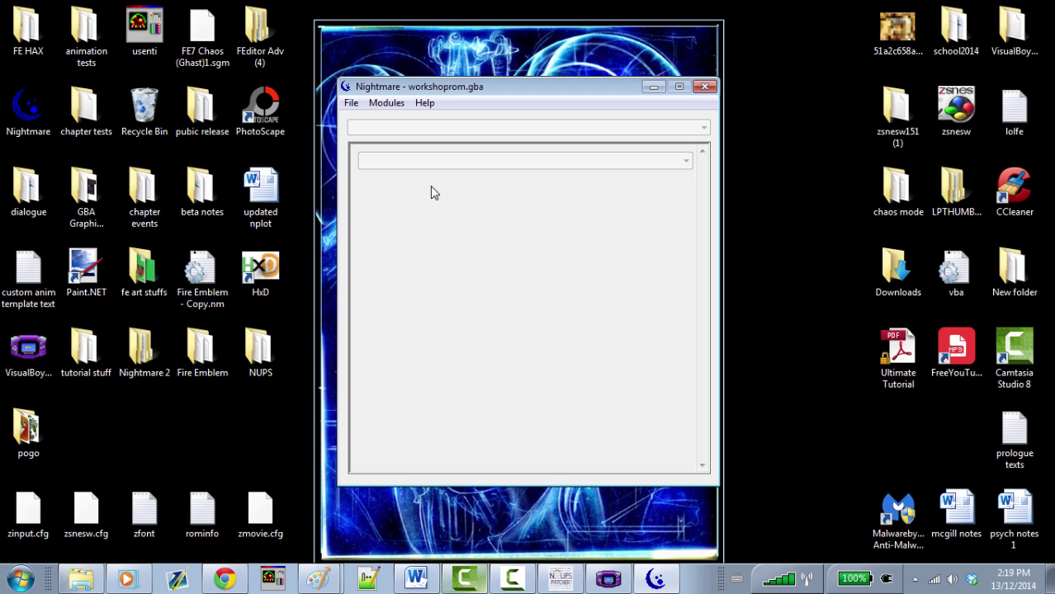
- Open the Load Modules file chooser and browse to the FE HAX folder
{"action": "left_click", "coordinate": [381, 105]}
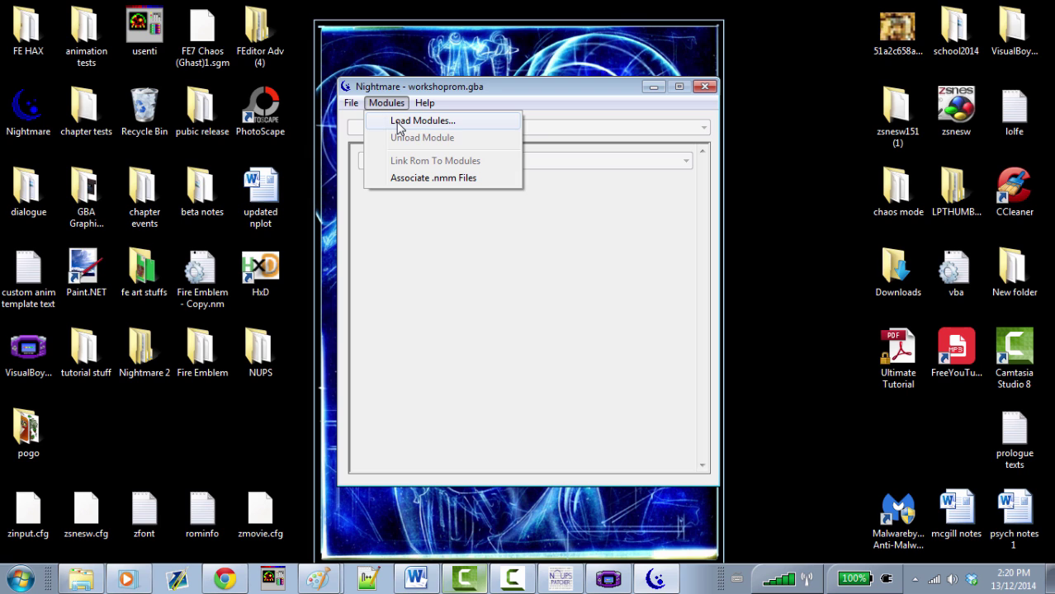
{"action": "left_click", "coordinate": [398, 124]}
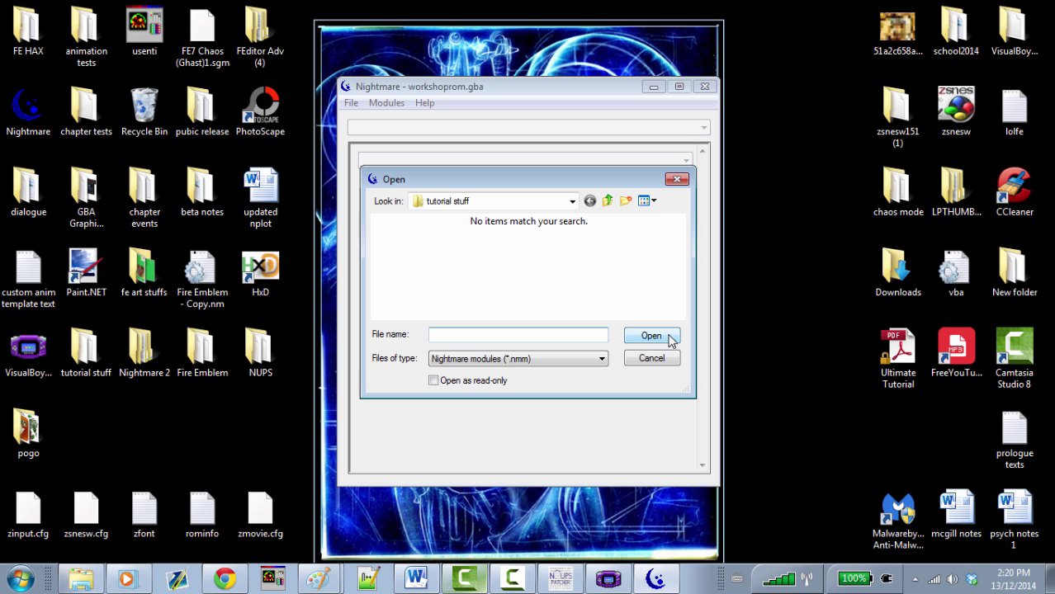
{"action": "left_click", "coordinate": [572, 201]}
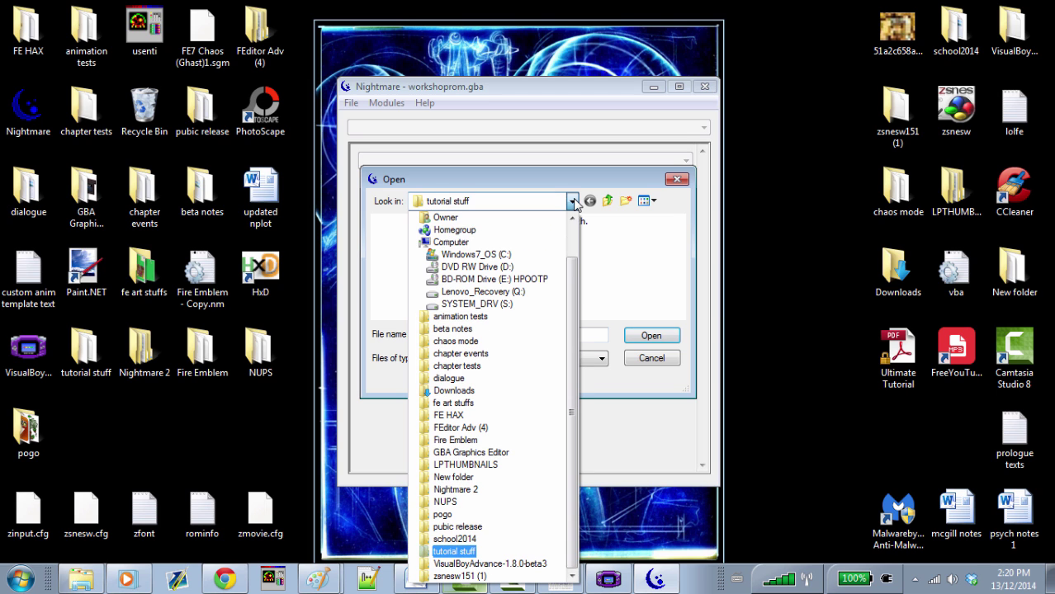
{"action": "left_click", "coordinate": [482, 417]}
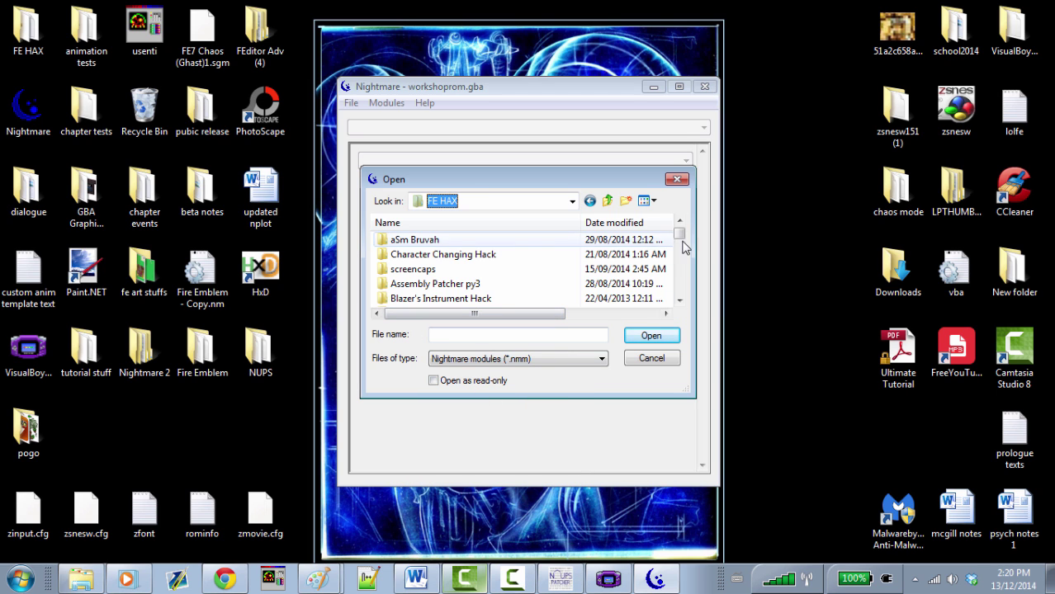
{"action": "mouse_move", "coordinate": [684, 237]}
{"action": "left_mouse_down"}
{"action": "mouse_move", "coordinate": [676, 287]}
{"action": "mouse_move", "coordinate": [677, 235]}
{"action": "left_mouse_up"}
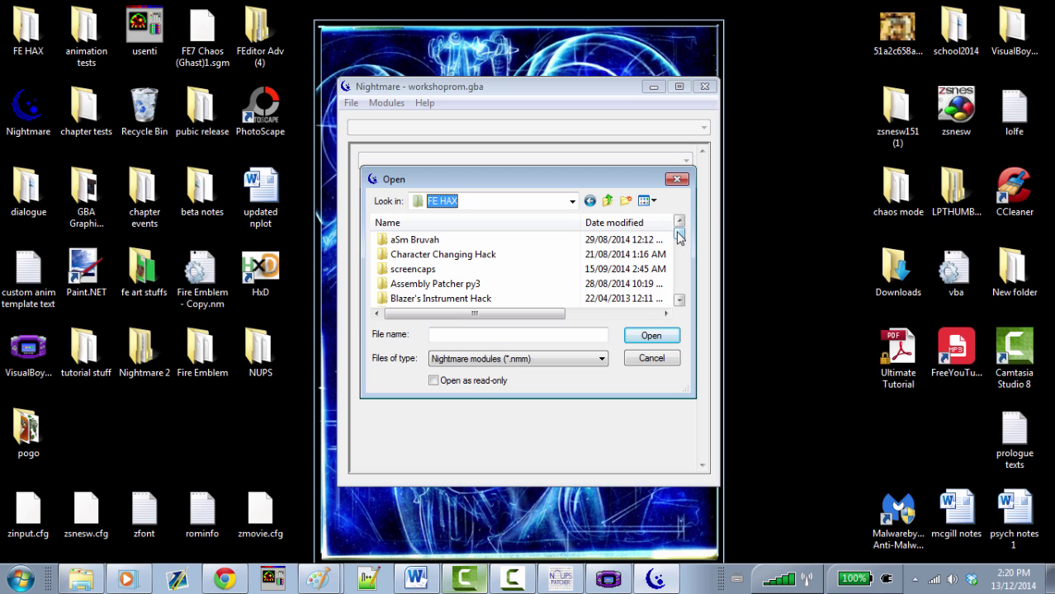
{"action": "left_click_drag", "start_coordinate": [678, 237], "coordinate": [678, 254]}
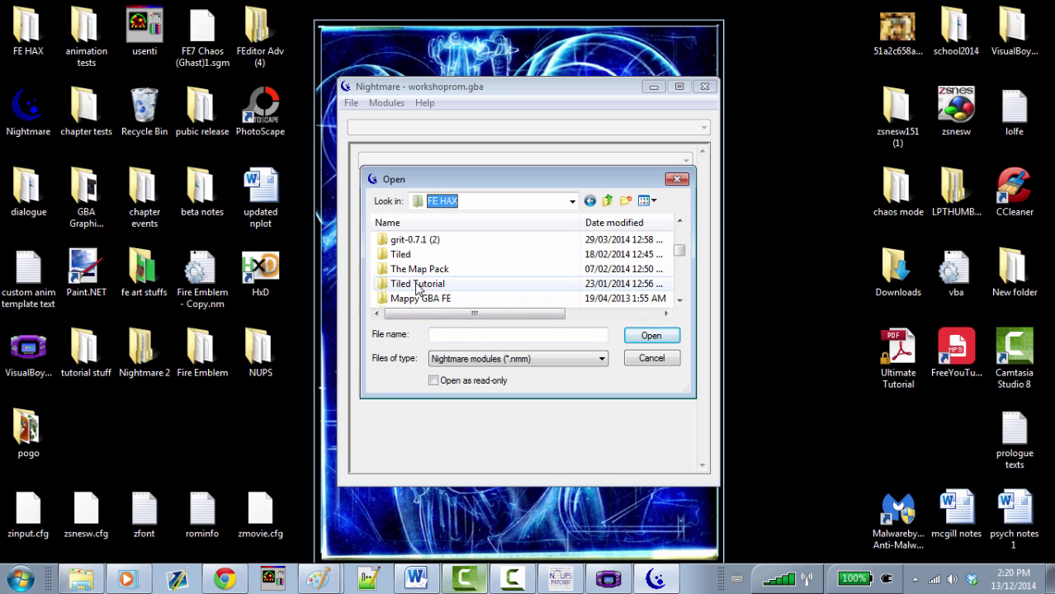
{"action": "left_click_drag", "start_coordinate": [678, 253], "coordinate": [682, 266]}
{"action": "scroll", "coordinate": [680, 264], "scroll_direction": "down", "scroll_amount": 1}
- Type 'g' in the file name to enter the GBA Nightmare Modules folder
{"action": "left_click", "coordinate": [462, 339]}
{"action": "type", "text": "bl"}
{"action": "key", "text": "BackSpace"}
{"action": "type", "text": "g"}
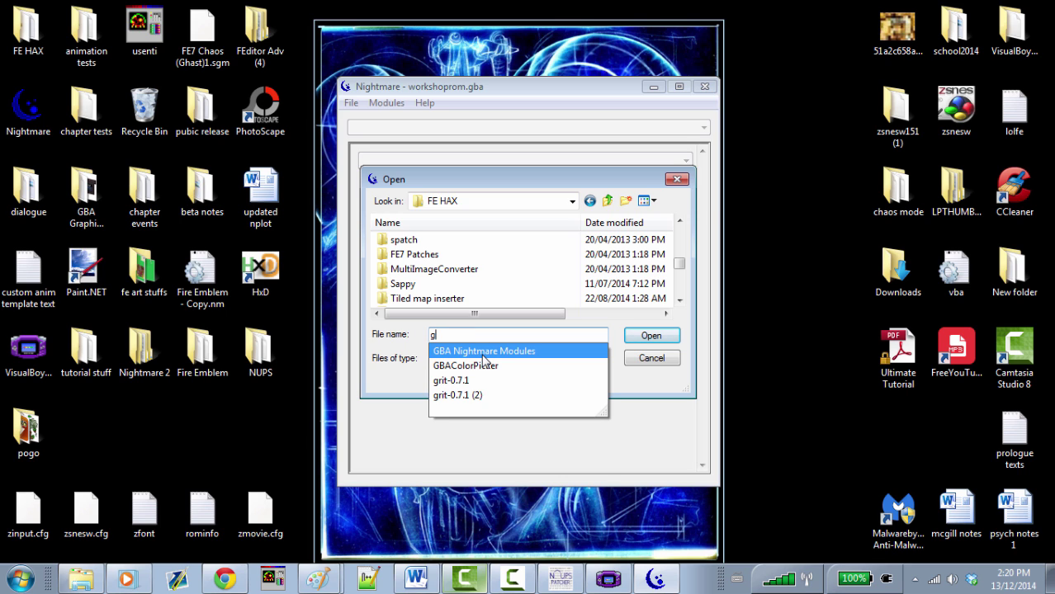
{"action": "key", "text": "Return"}
{"action": "left_click", "coordinate": [663, 336]}
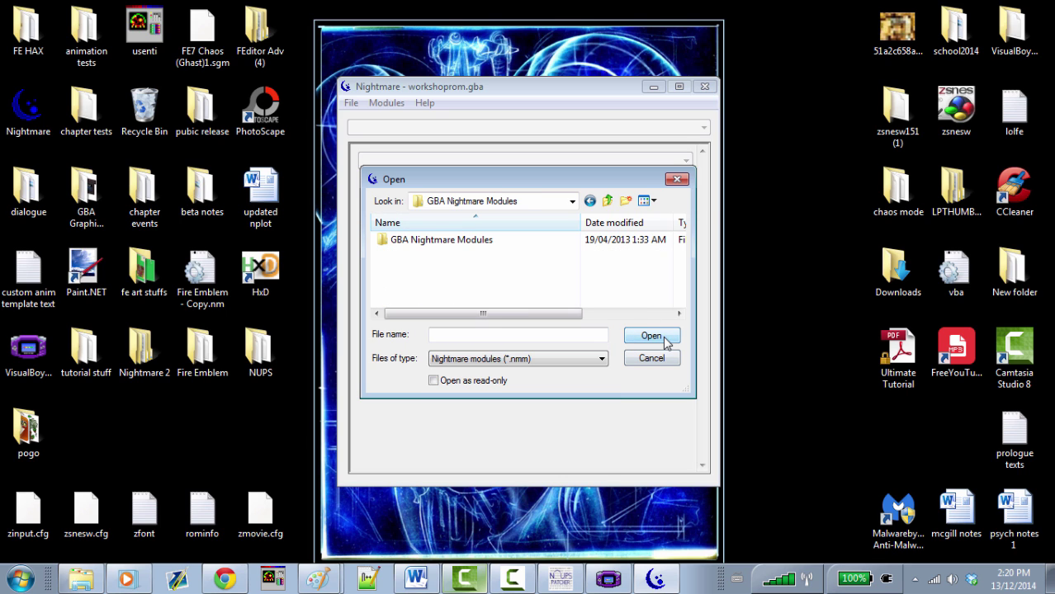
- Go into GBA Nightmare Modules, then the FE7 Nightmare Modules folder
{"action": "double_click", "coordinate": [465, 240]}
{"action": "double_click", "coordinate": [463, 254]}
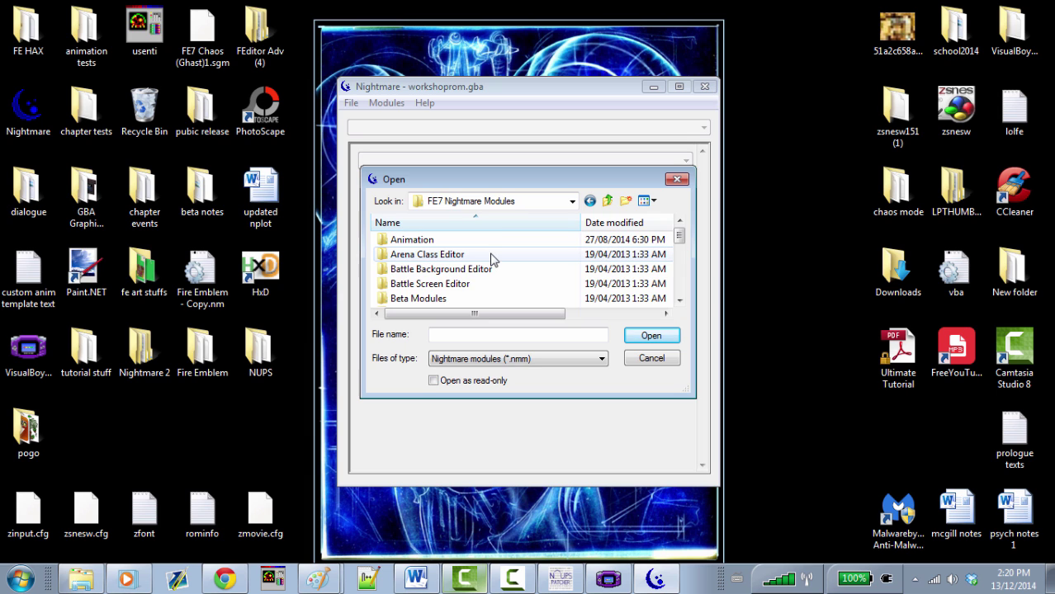
{"action": "scroll", "coordinate": [490, 257], "scroll_direction": "down", "scroll_amount": 1}
{"action": "left_click_drag", "start_coordinate": [692, 397], "coordinate": [749, 536]}
{"action": "left_click_drag", "start_coordinate": [554, 171], "coordinate": [521, 72]}
{"action": "mouse_move", "coordinate": [697, 191]}
{"action": "left_mouse_down"}
{"action": "mouse_move", "coordinate": [694, 142]}
{"action": "mouse_move", "coordinate": [694, 201]}
{"action": "left_mouse_up"}
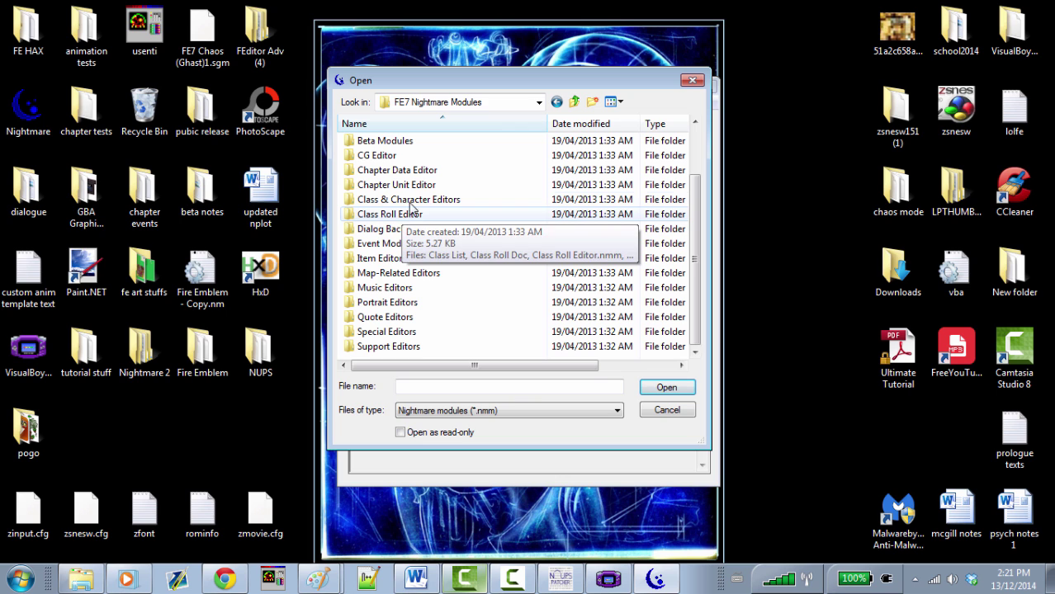
{"action": "scroll", "coordinate": [425, 170], "scroll_direction": "up", "scroll_amount": 2}
{"action": "scroll", "coordinate": [425, 170], "scroll_direction": "down", "scroll_amount": 2}
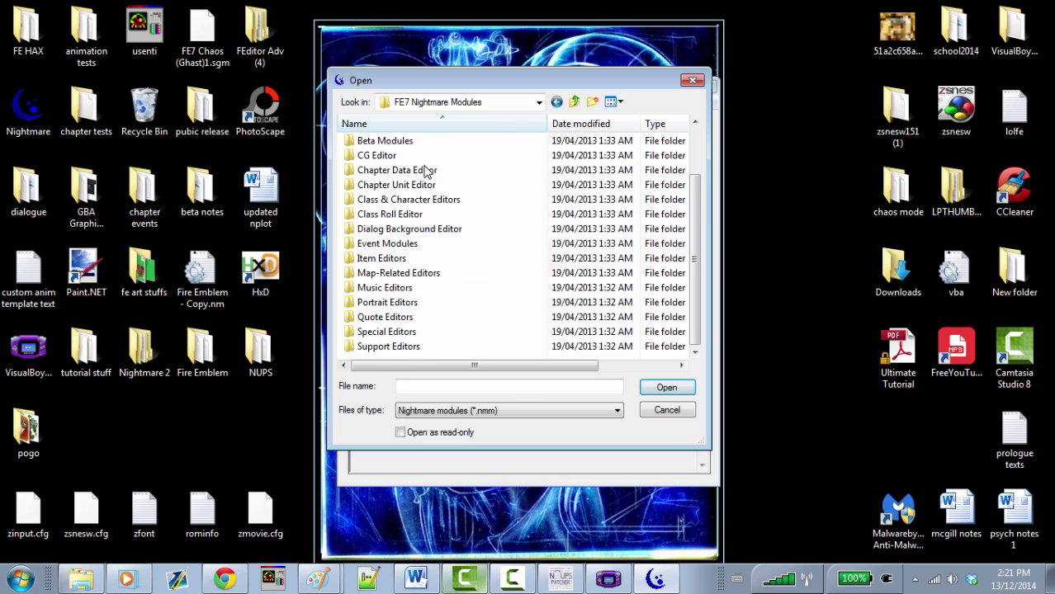
{"action": "scroll", "coordinate": [425, 170], "scroll_direction": "up", "scroll_amount": 2}
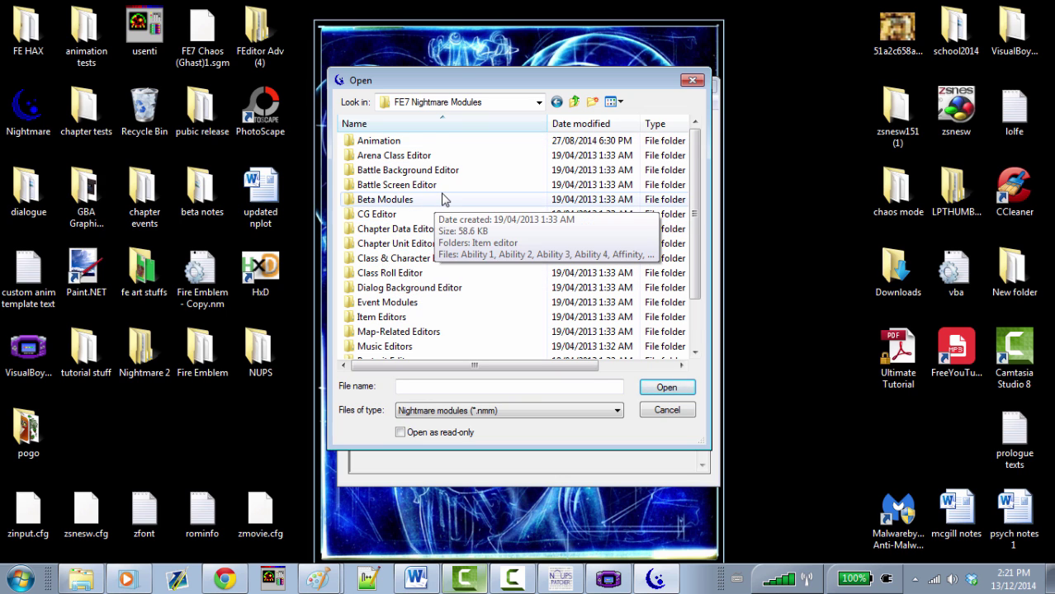
{"action": "scroll", "coordinate": [437, 218], "scroll_direction": "down", "scroll_amount": 1}
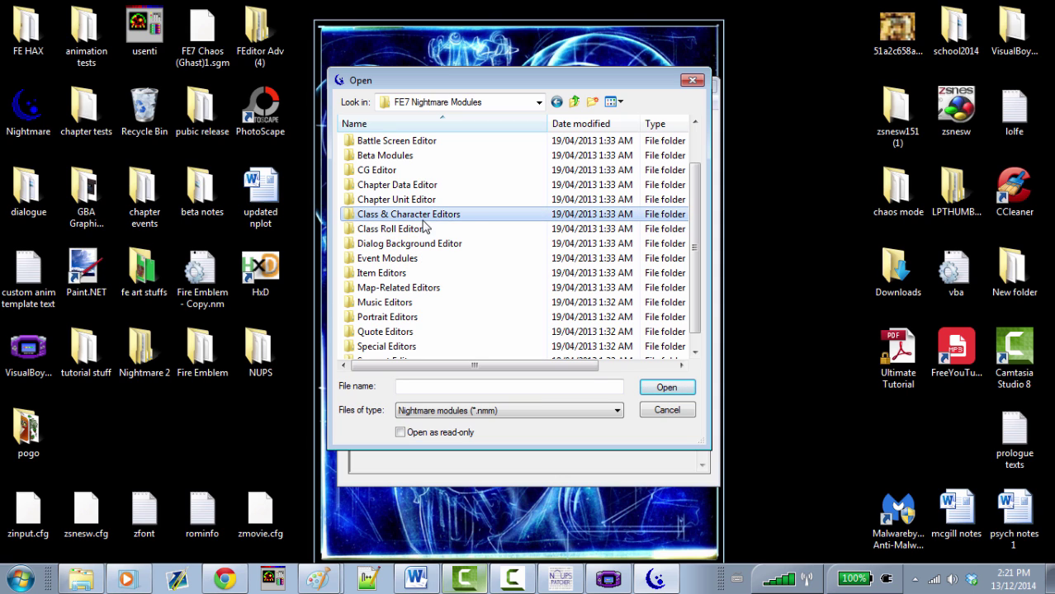
- Open Class & Character Editors and load Character Editor.nmm, then reposition the Nightmare window
{"action": "double_click", "coordinate": [469, 221]}
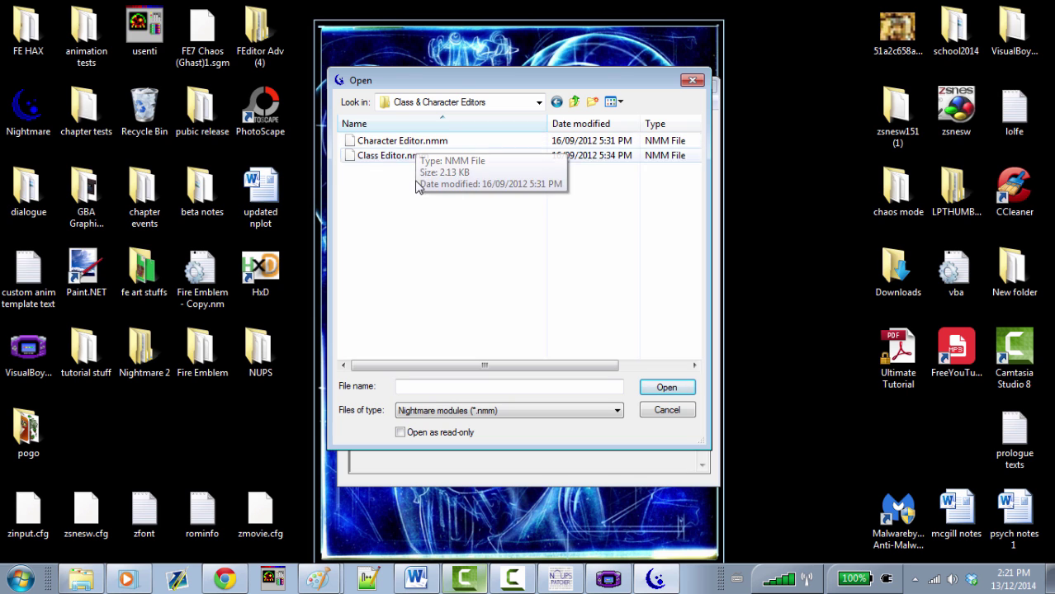
{"action": "left_click_drag", "start_coordinate": [458, 83], "coordinate": [149, 90]}
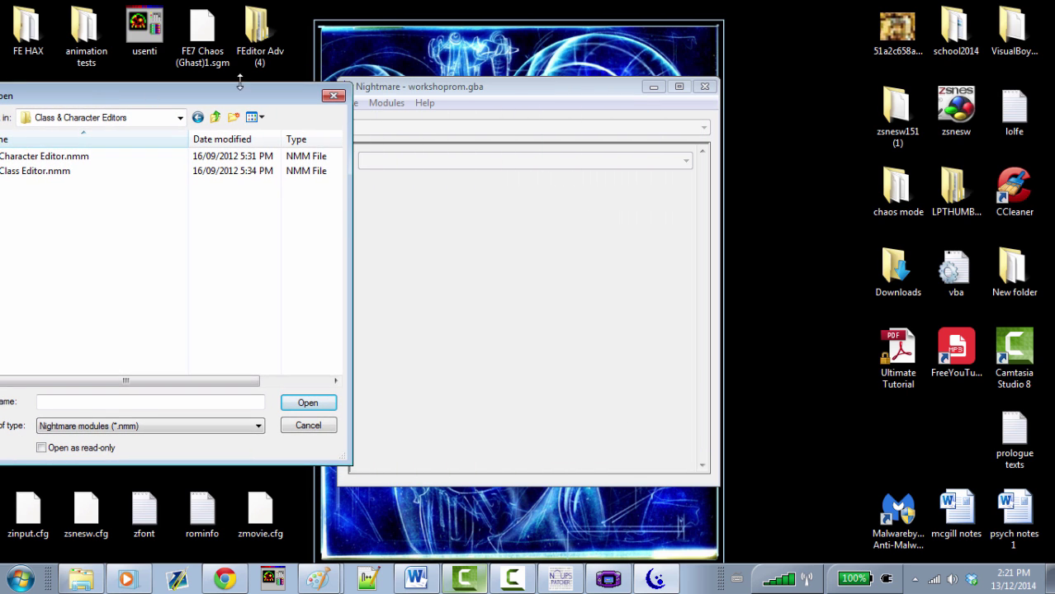
{"action": "left_click_drag", "start_coordinate": [265, 101], "coordinate": [354, 102]}
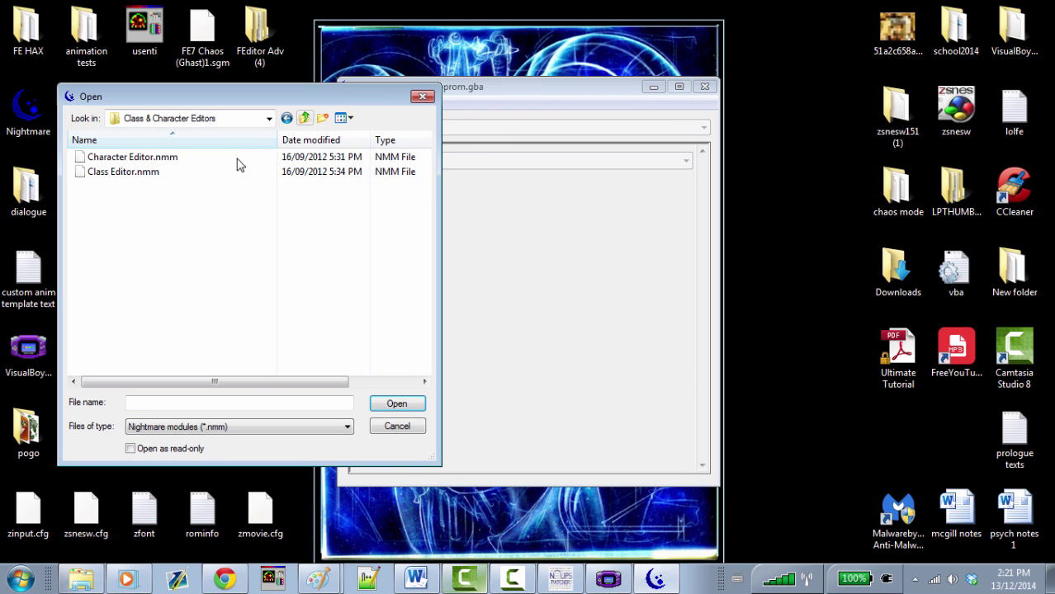
{"action": "double_click", "coordinate": [187, 162]}
{"action": "left_click_drag", "start_coordinate": [514, 94], "coordinate": [567, 85]}
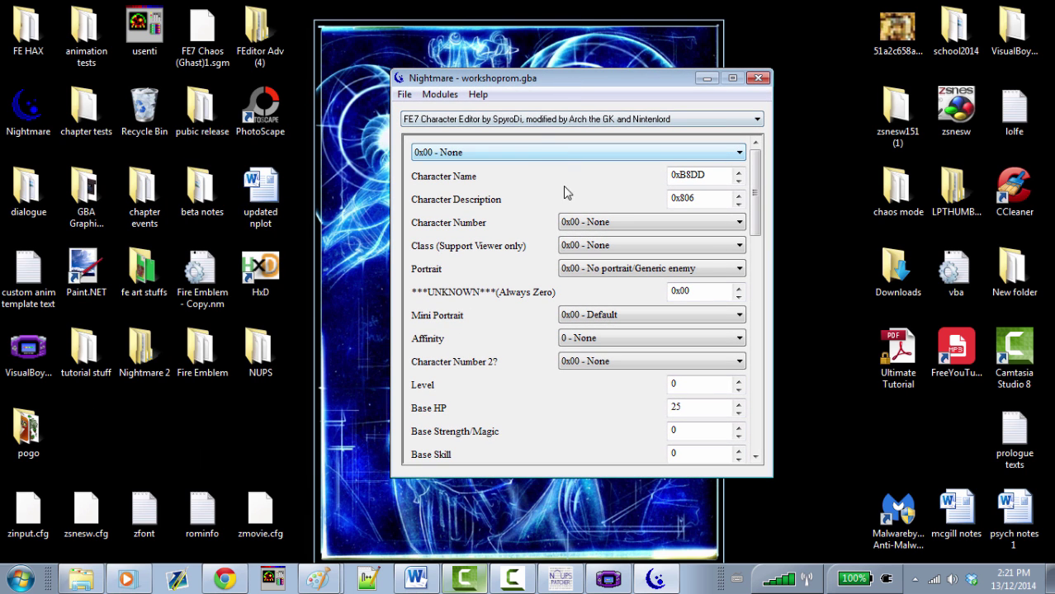
{"action": "left_click", "coordinate": [536, 153]}
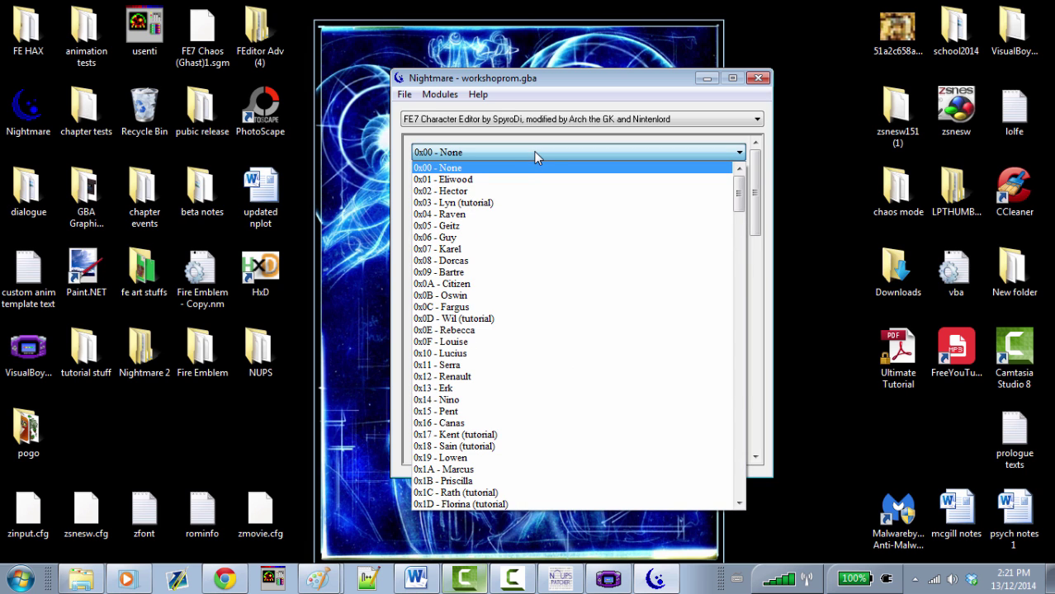
{"action": "left_click", "coordinate": [512, 203]}
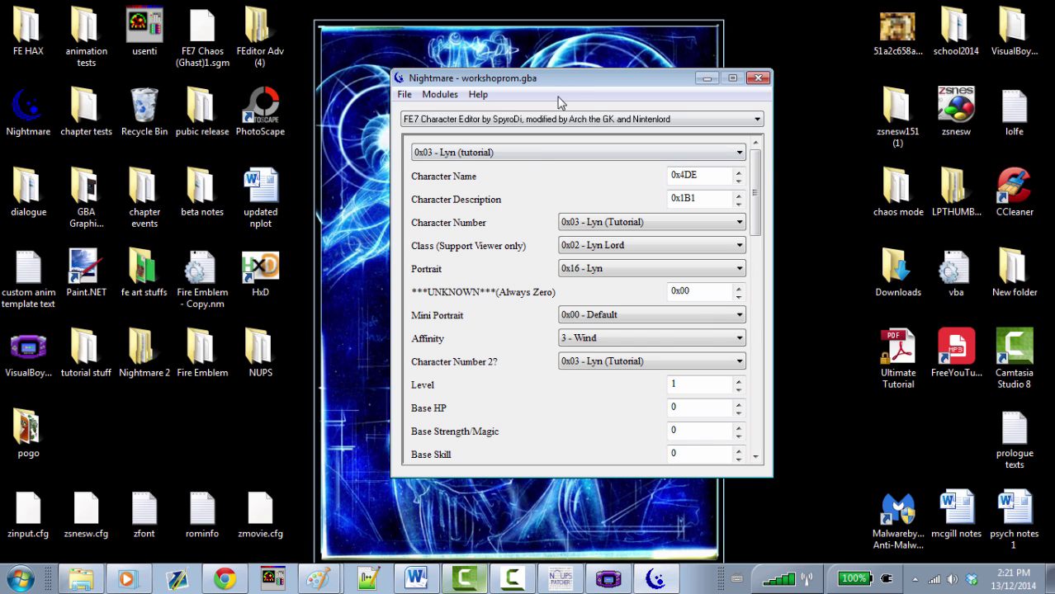
{"action": "left_click_drag", "start_coordinate": [561, 89], "coordinate": [575, 58]}
{"action": "scroll", "coordinate": [720, 165], "scroll_direction": "down", "scroll_amount": 1}
{"action": "scroll", "coordinate": [720, 165], "scroll_direction": "up", "scroll_amount": 1}
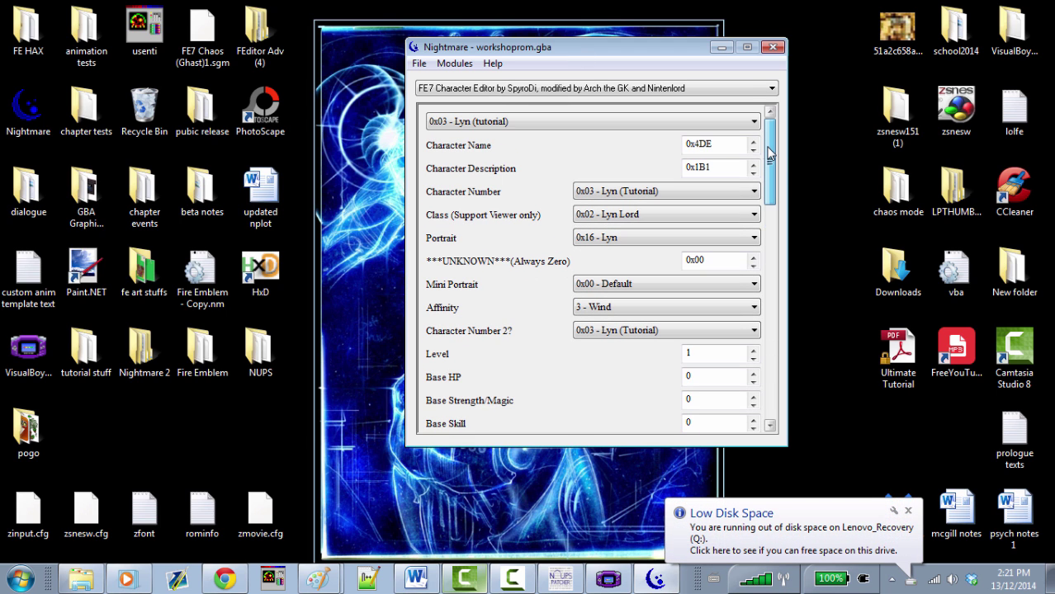
{"action": "left_click", "coordinate": [720, 142]}
{"action": "key", "text": "Tab"}
{"action": "key", "text": "shift+Tab"}
{"action": "key", "text": "Tab"}
{"action": "key", "text": "shift+Tab"}
{"action": "key", "text": "Tab"}
{"action": "key", "text": "shift+Tab"}
{"action": "key", "text": "Tab"}
{"action": "key", "text": "shift+Tab"}
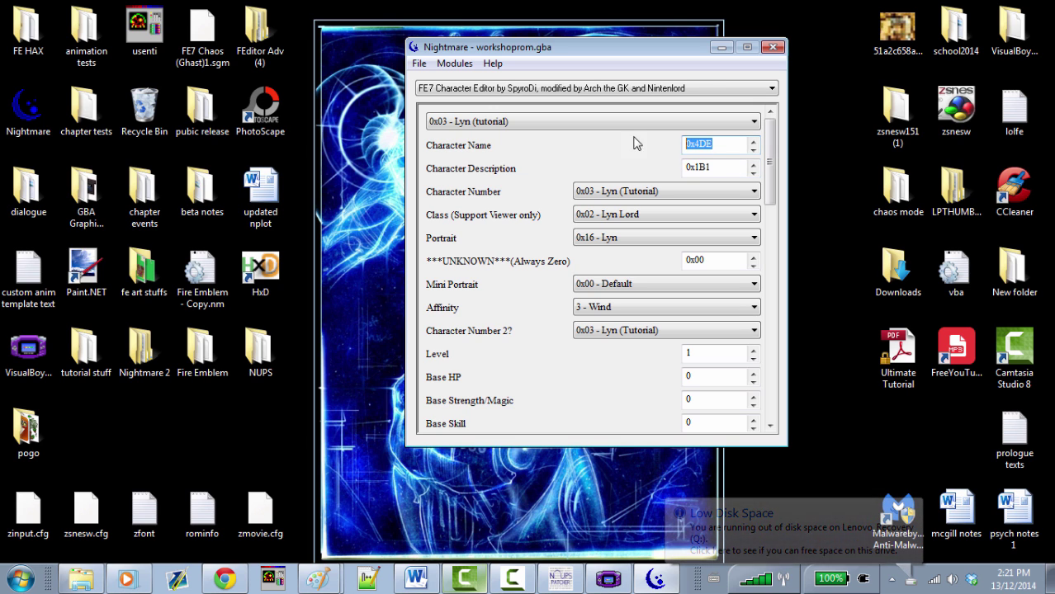
{"action": "left_click", "coordinate": [769, 160]}
{"action": "left_click_drag", "start_coordinate": [769, 161], "coordinate": [771, 216]}
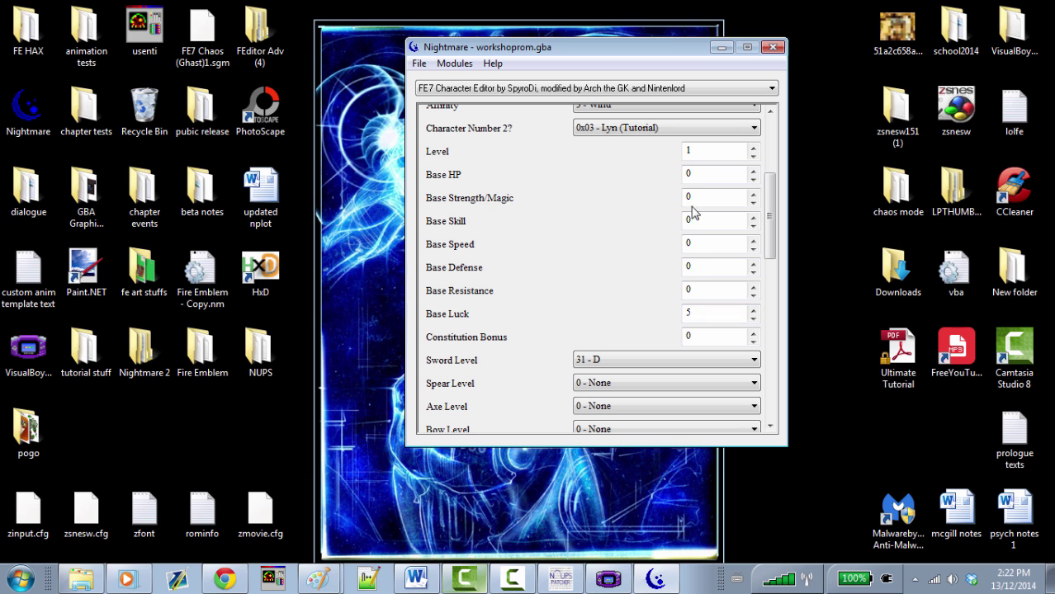
{"action": "left_click_drag", "start_coordinate": [774, 215], "coordinate": [768, 140]}
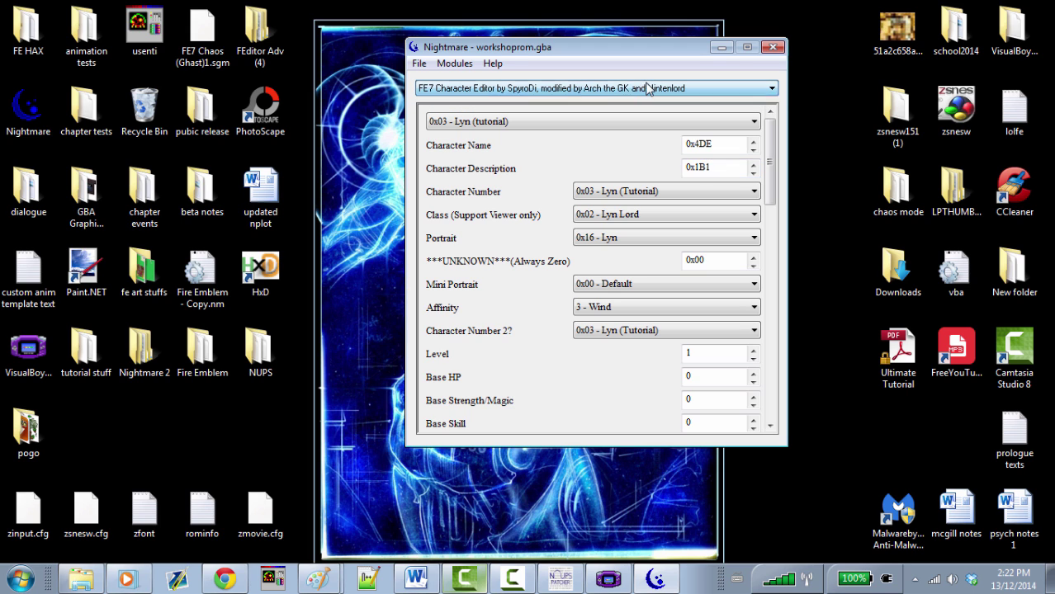
- Load the Class Editor.nmm module into Nightmare
{"action": "left_click", "coordinate": [452, 64]}
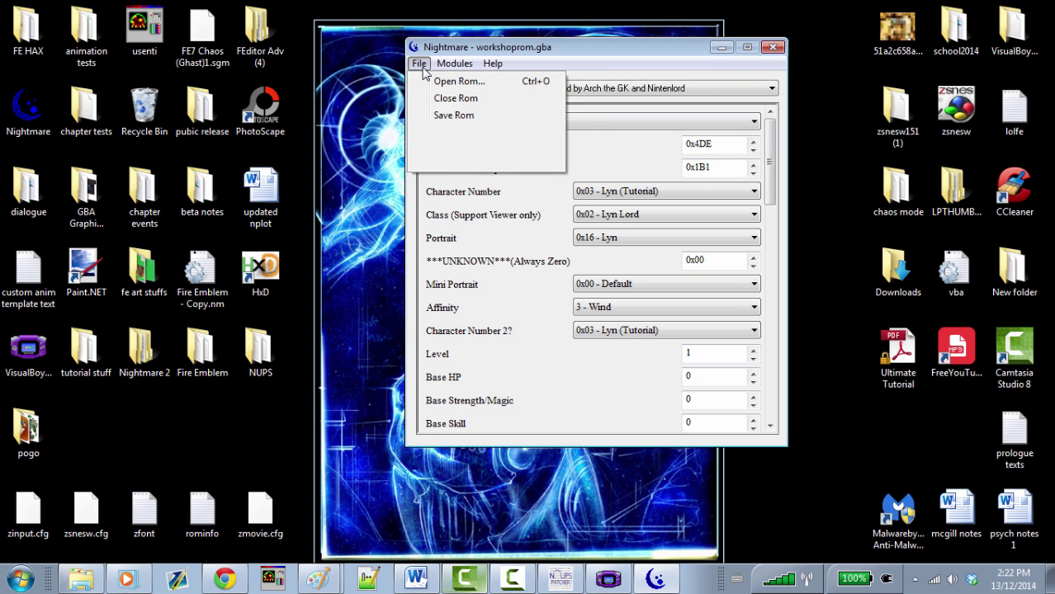
{"action": "left_click", "coordinate": [551, 82]}
{"action": "left_click", "coordinate": [521, 215]}
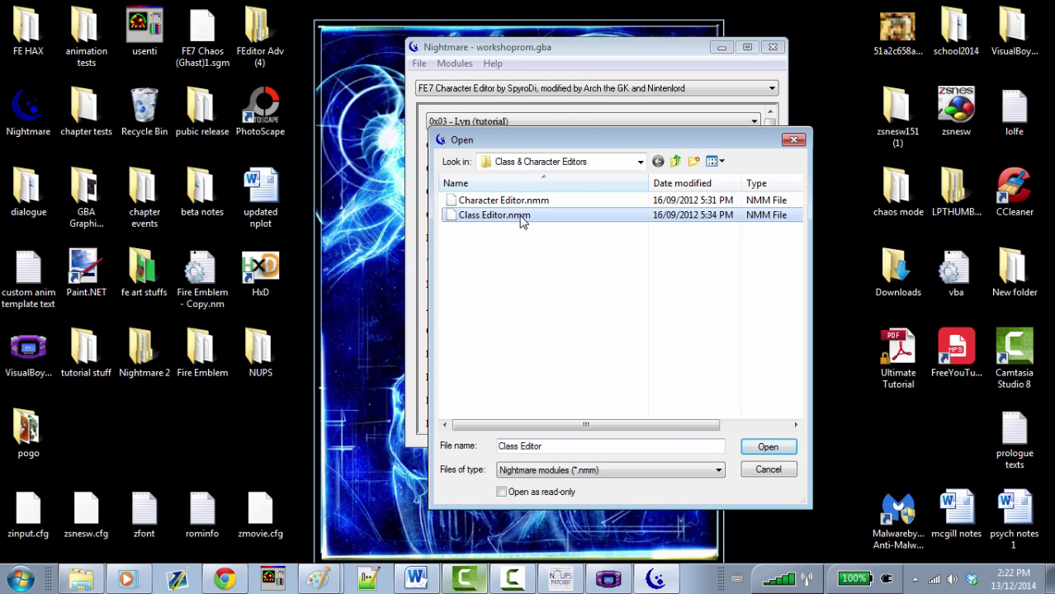
{"action": "double_click", "coordinate": [522, 216]}
- Switch to the FE7 Class Editor and select the 0x02 - Lyn Lord class's base stats
{"action": "left_click", "coordinate": [528, 91]}
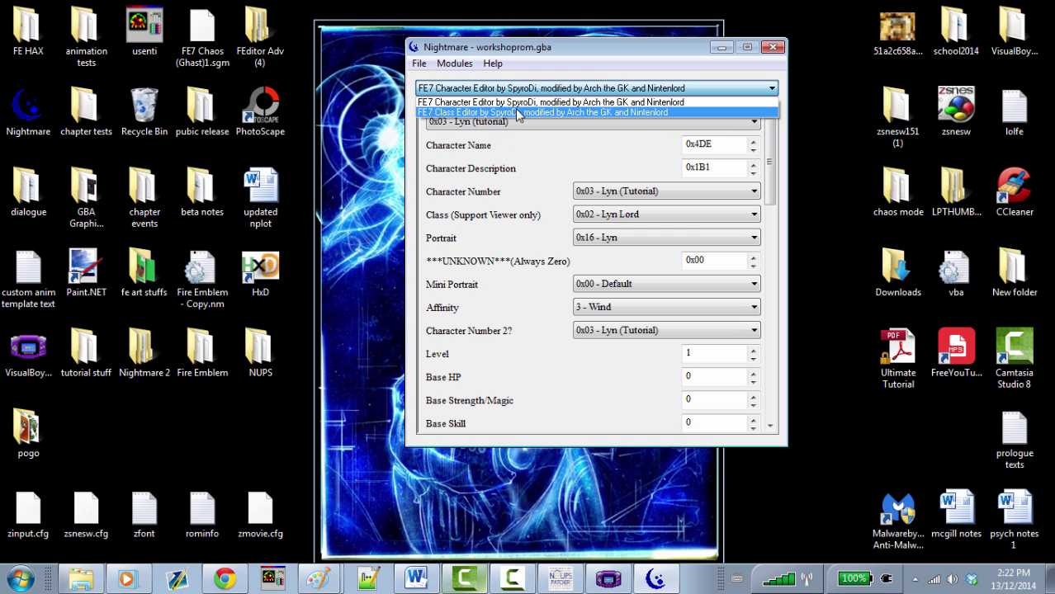
{"action": "left_click", "coordinate": [545, 114]}
{"action": "scroll", "coordinate": [772, 141], "scroll_direction": "down", "scroll_amount": 3}
{"action": "scroll", "coordinate": [772, 141], "scroll_direction": "up", "scroll_amount": 3}
{"action": "left_click", "coordinate": [726, 124]}
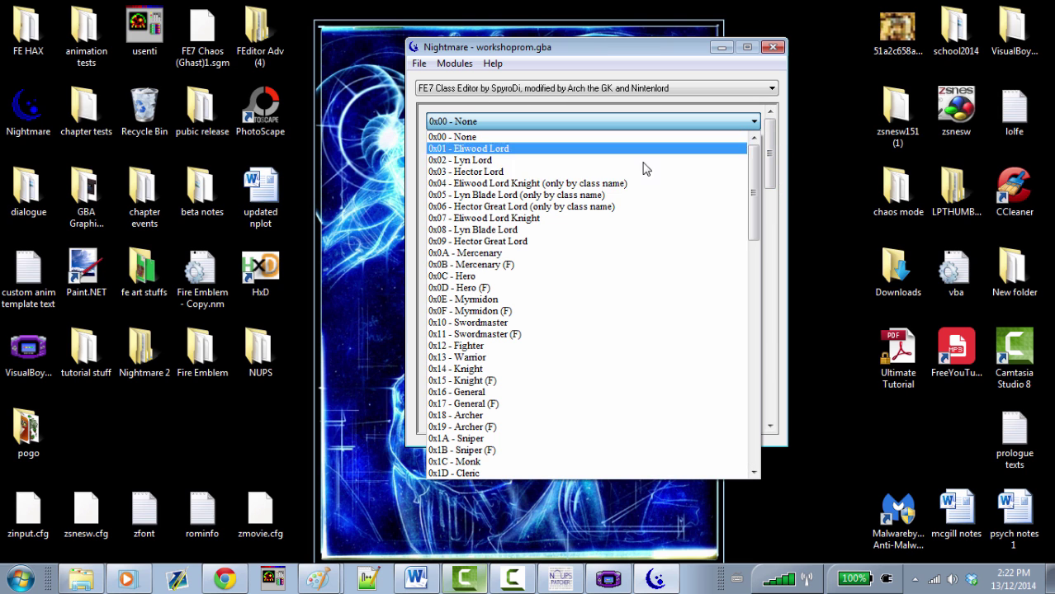
{"action": "left_click", "coordinate": [580, 163]}
{"action": "left_click_drag", "start_coordinate": [765, 164], "coordinate": [782, 206]}
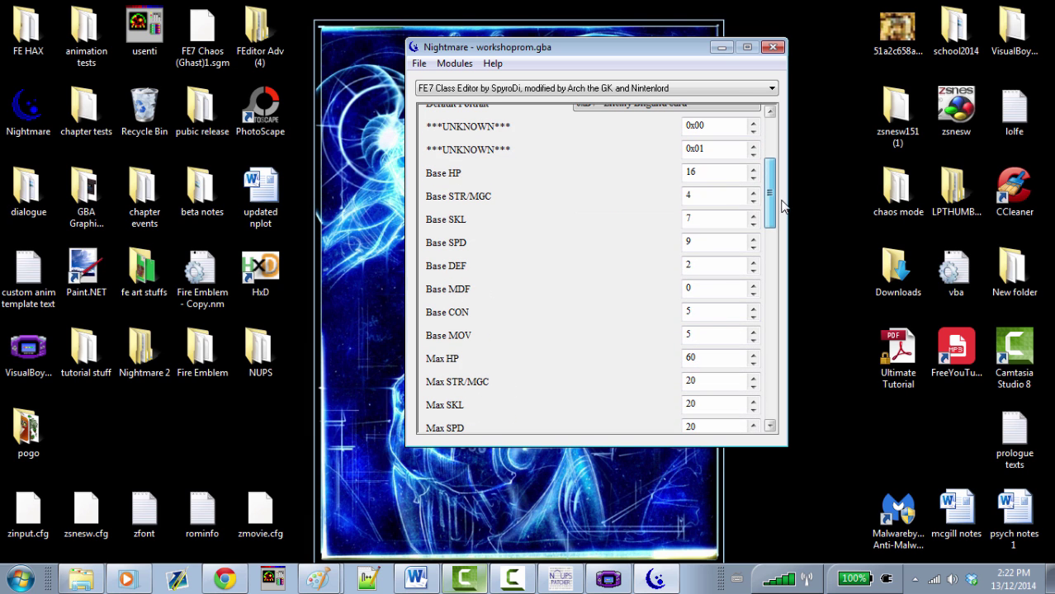
{"action": "left_click", "coordinate": [608, 577]}
- Place the game on the left showing Lyn's Personal data page, with Nightmare beside it
{"action": "left_click_drag", "start_coordinate": [513, 87], "coordinate": [147, 83]}
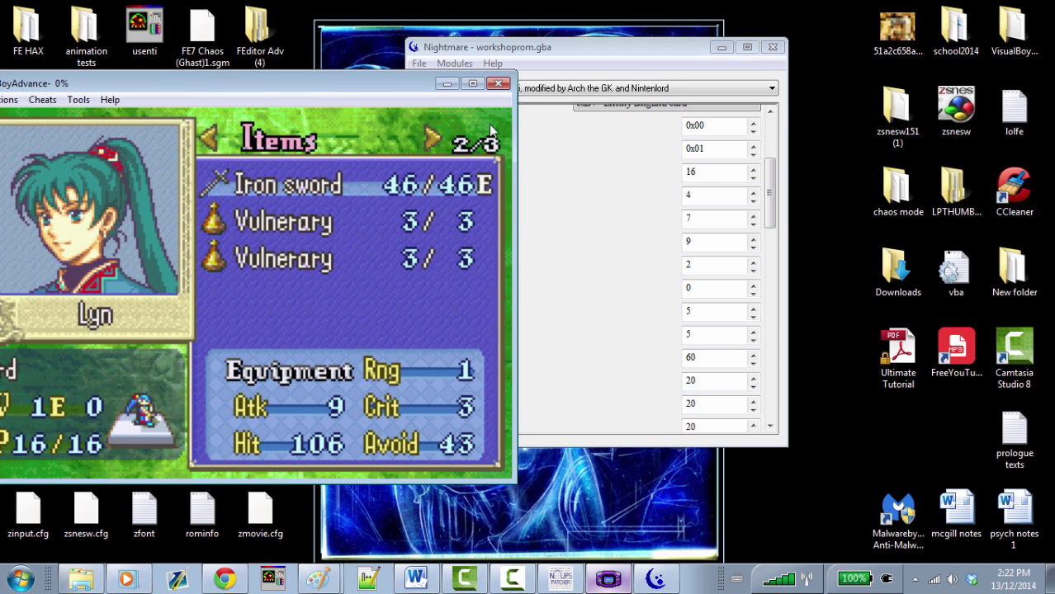
{"action": "key", "text": "Right"}
{"action": "key", "text": "Right"}
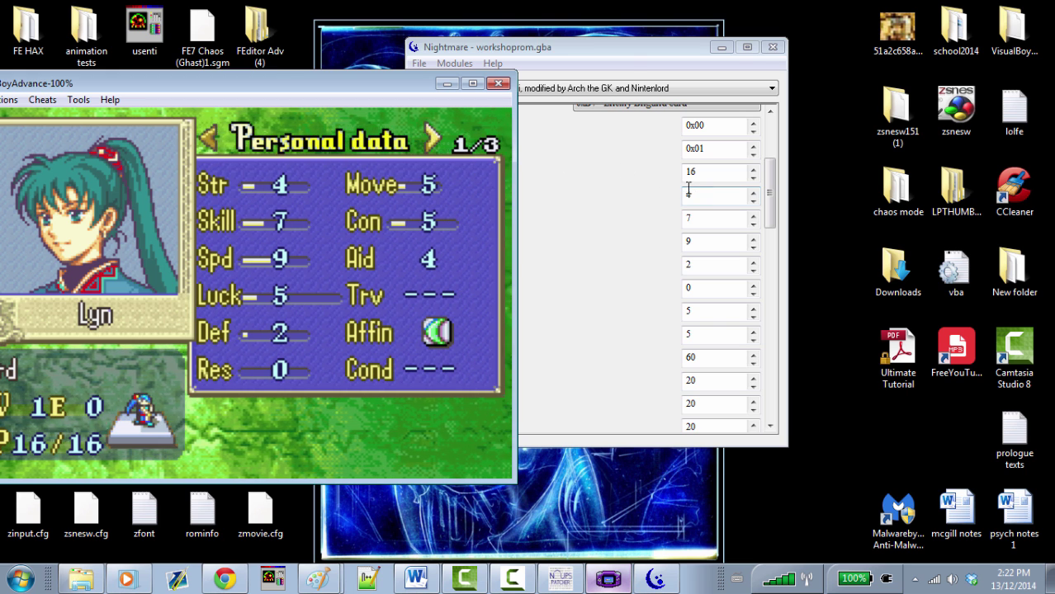
{"action": "left_click_drag", "start_coordinate": [629, 49], "coordinate": [772, 64]}
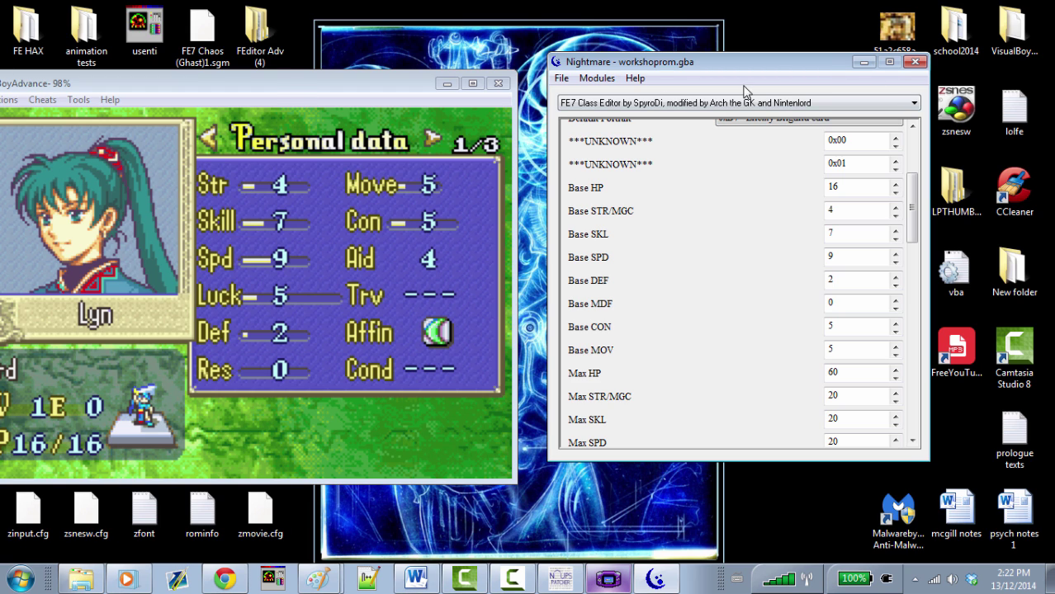
- Minimize the game and switch Nightmare to the FE7 Character Editor, browsing the character list
{"action": "left_click", "coordinate": [446, 83]}
{"action": "left_click", "coordinate": [674, 103]}
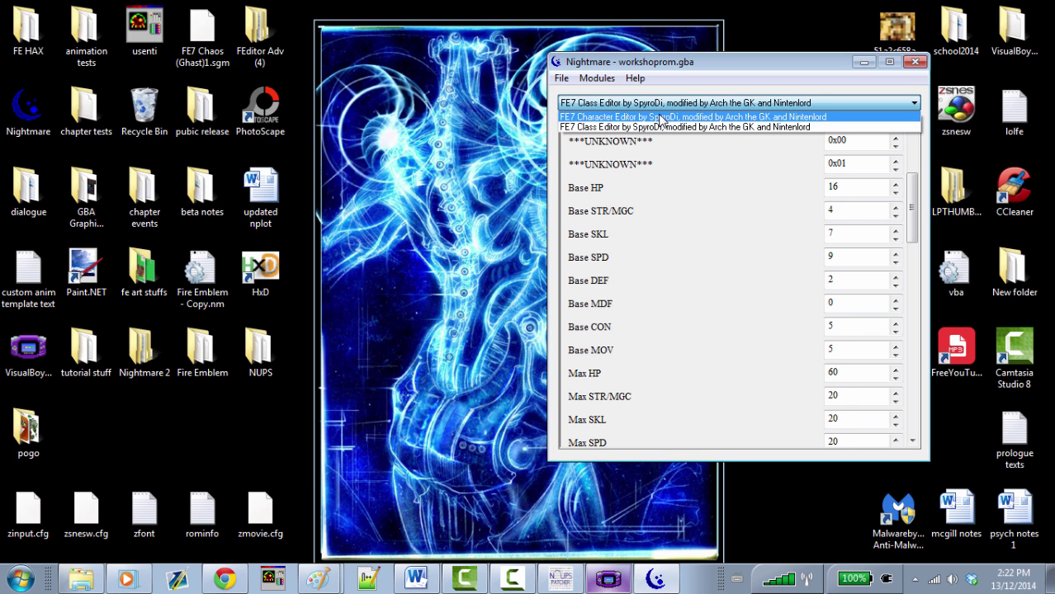
{"action": "left_click", "coordinate": [675, 113]}
{"action": "left_click", "coordinate": [723, 135]}
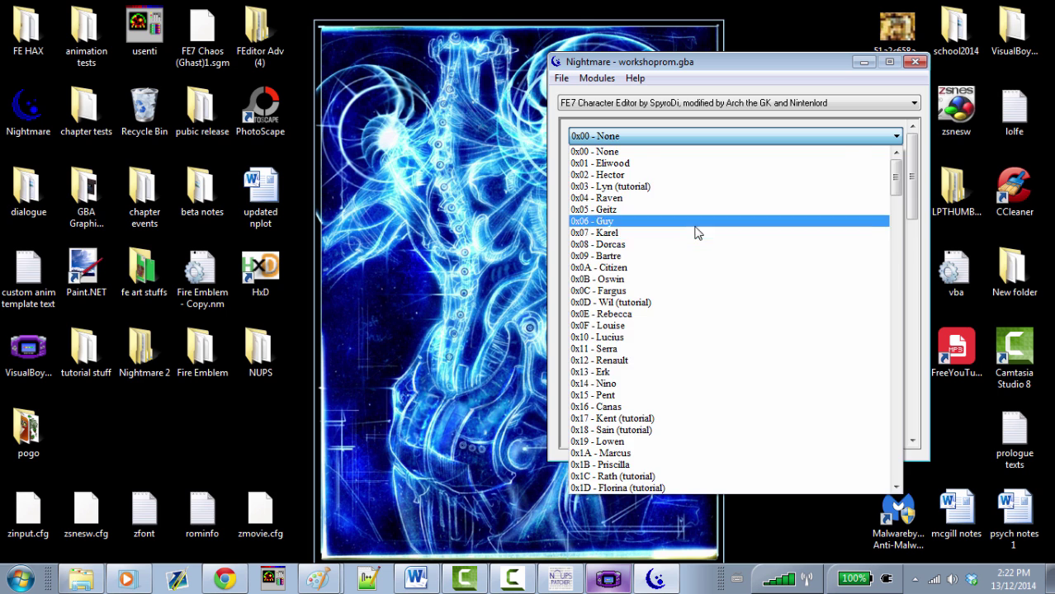
{"action": "left_click", "coordinate": [702, 221]}
{"action": "left_click_drag", "start_coordinate": [911, 177], "coordinate": [913, 132]}
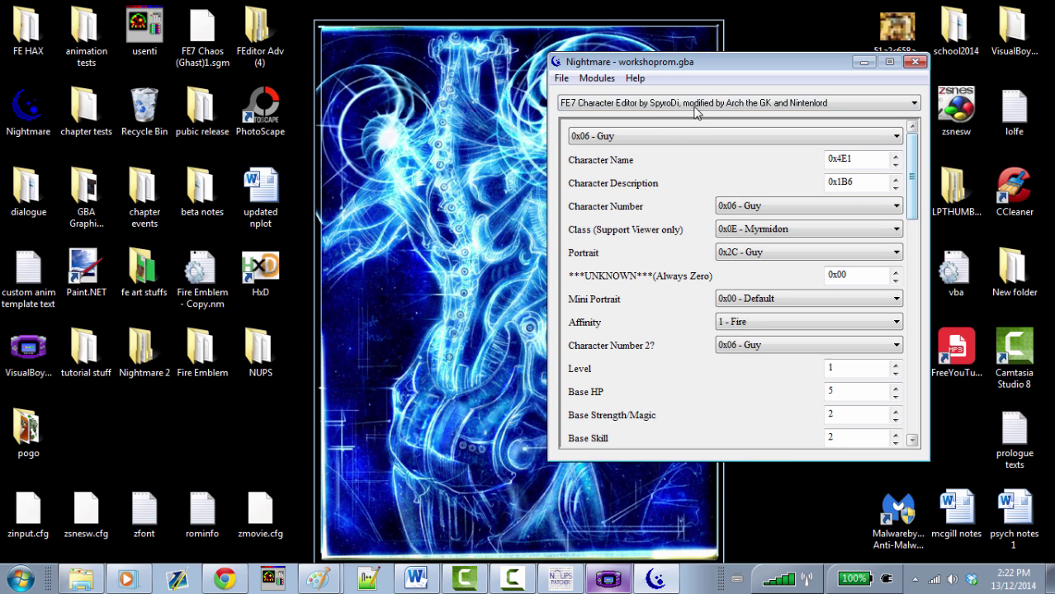
{"action": "left_click", "coordinate": [649, 137]}
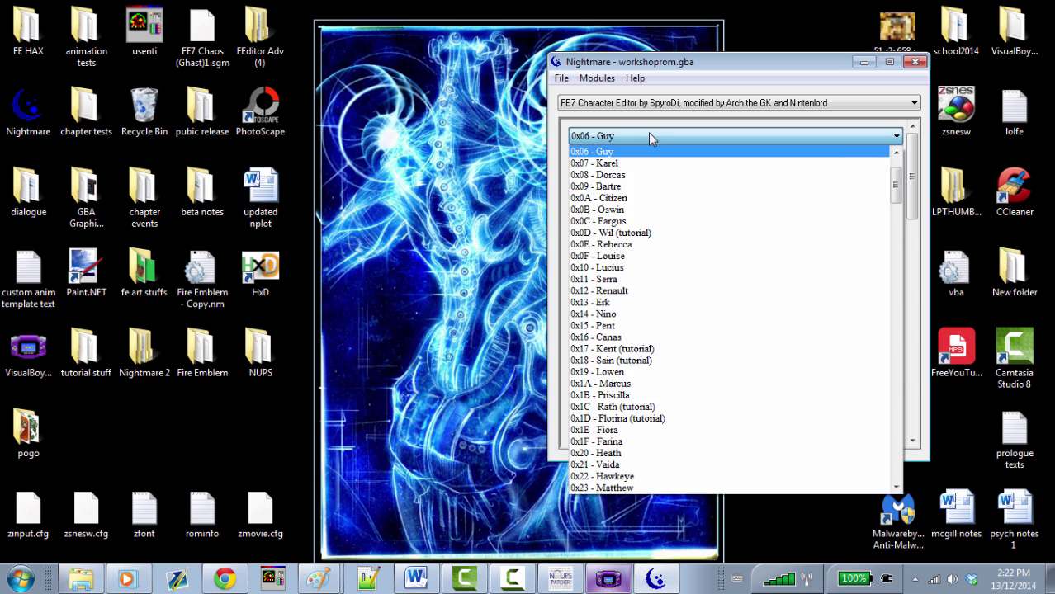
{"action": "left_click", "coordinate": [648, 134]}
- Switch to the FE7 Class Editor and reselect the Lyn Lord class
{"action": "left_click", "coordinate": [643, 104]}
{"action": "left_click", "coordinate": [660, 126]}
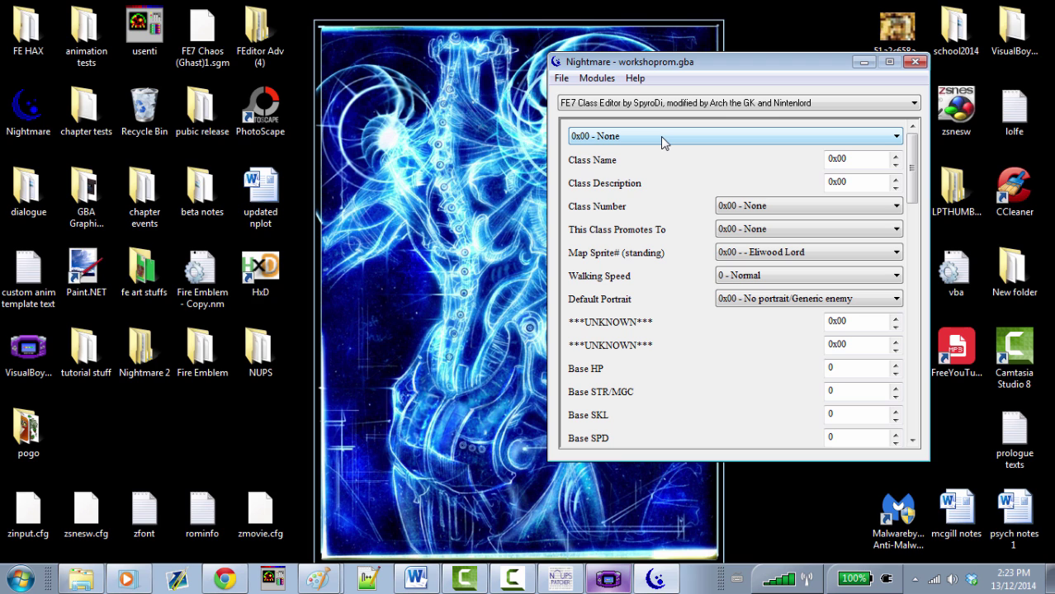
{"action": "left_click_drag", "start_coordinate": [908, 160], "coordinate": [908, 201]}
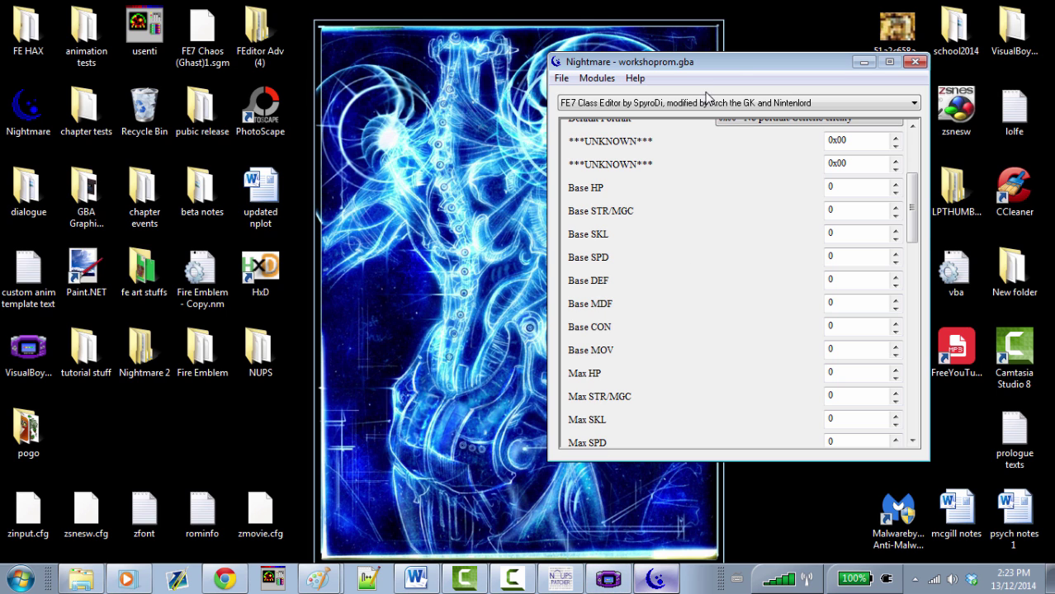
{"action": "scroll", "coordinate": [912, 206], "scroll_direction": "up", "scroll_amount": 6}
{"action": "left_click", "coordinate": [759, 134]}
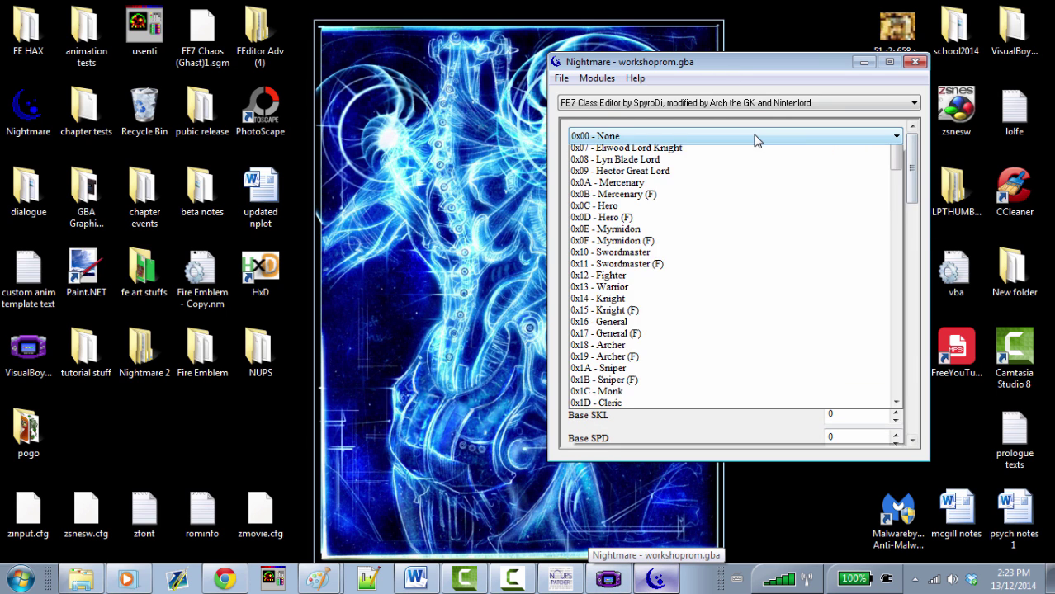
{"action": "left_click", "coordinate": [693, 175]}
- Return to the FE7 Character Editor on Lyn (tutorial) and restore the game window
{"action": "left_click", "coordinate": [675, 106]}
{"action": "left_click", "coordinate": [672, 117]}
{"action": "left_click", "coordinate": [670, 133]}
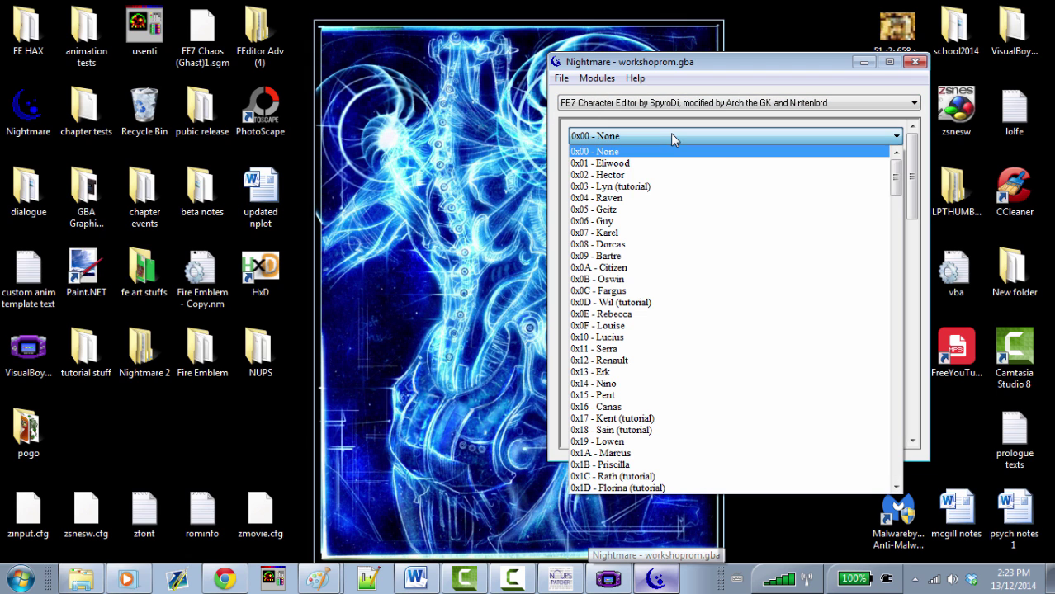
{"action": "left_click", "coordinate": [650, 187]}
{"action": "left_click_drag", "start_coordinate": [911, 175], "coordinate": [912, 229]}
{"action": "left_click", "coordinate": [608, 578]}
- Enter Lyn's personal bonuses: Strength/Magic 5, Speed 3 and Defense 8, leaving Luck at 5
{"action": "left_click", "coordinate": [608, 578]}
{"action": "key", "text": "alt+Tab"}
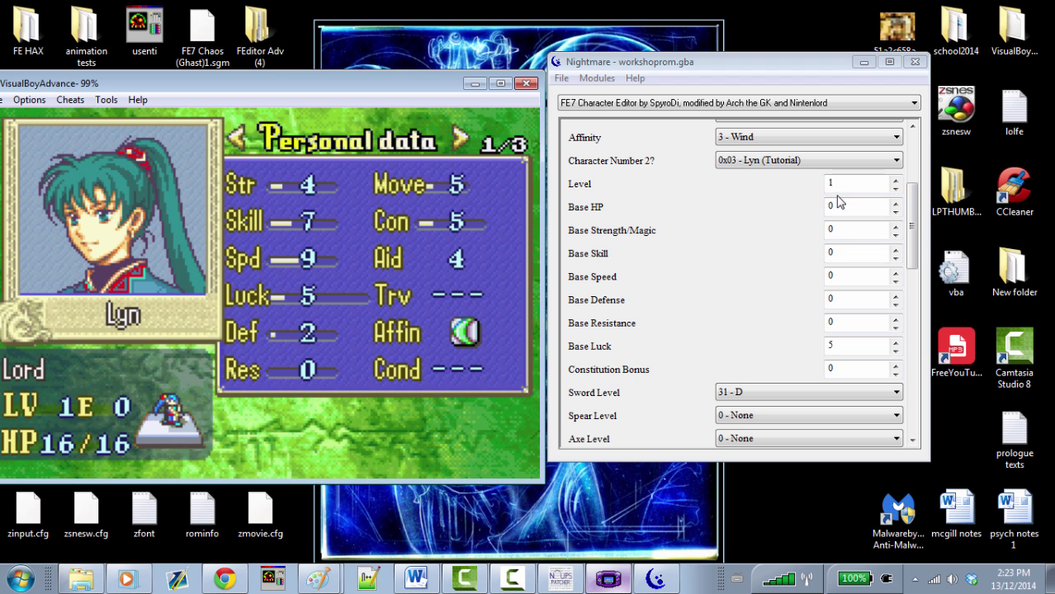
{"action": "double_click", "coordinate": [838, 230]}
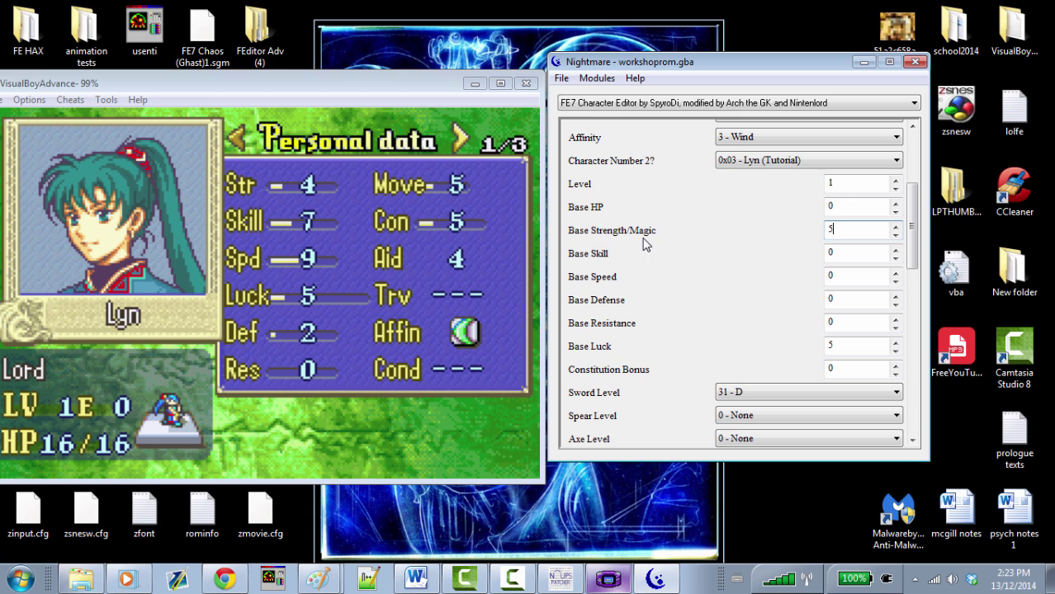
{"action": "key", "text": "Tab"}
{"action": "key", "text": "Tab"}
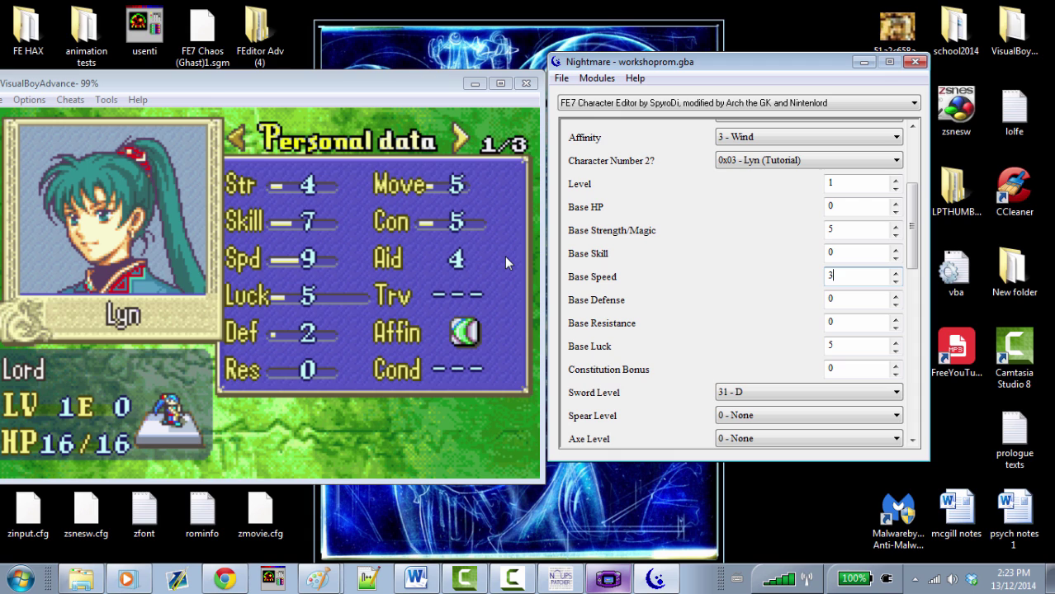
{"action": "key", "text": "Tab"}
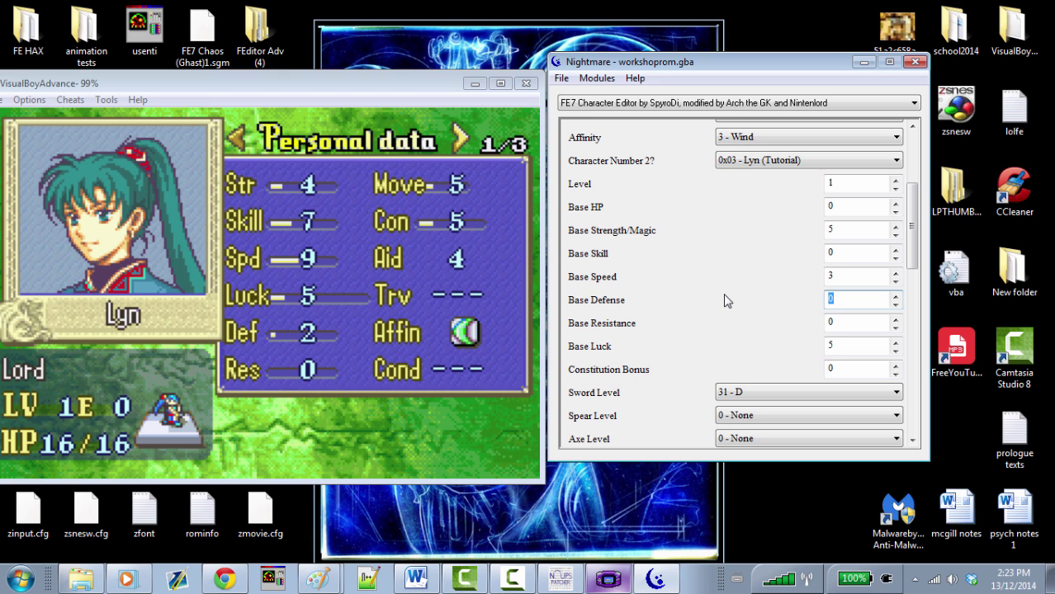
{"action": "type", "text": "8"}
{"action": "mouse_move", "coordinate": [921, 238]}
{"action": "left_mouse_down"}
{"action": "mouse_move", "coordinate": [921, 289]}
{"action": "mouse_move", "coordinate": [922, 254]}
{"action": "left_mouse_up"}
{"action": "left_click", "coordinate": [403, 265]}
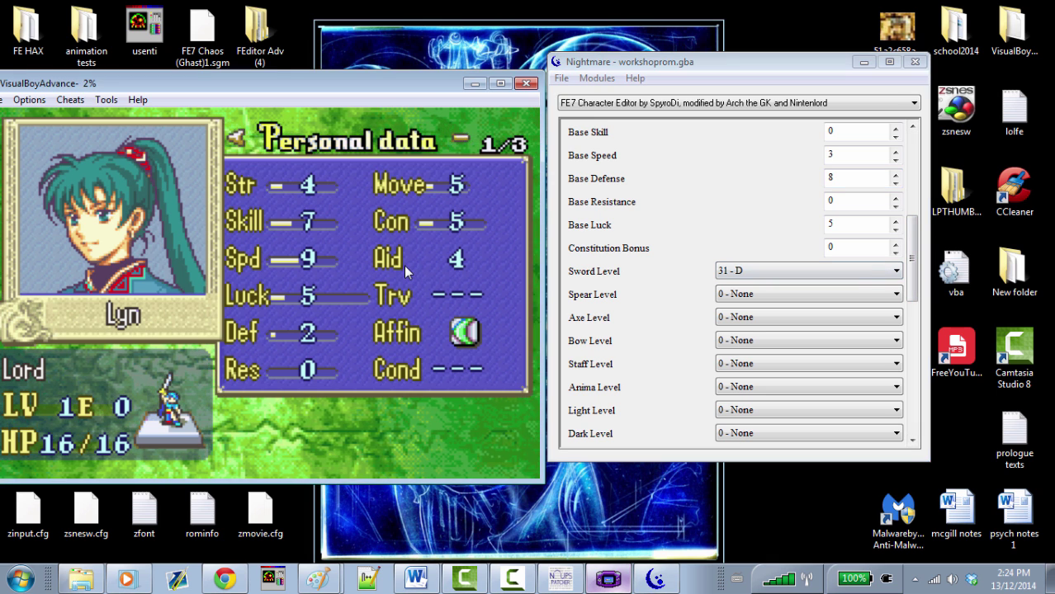
- Show Lyn's weapon and support levels in the game and scroll Nightmare down to her growth rates
{"action": "key", "text": "Right"}
{"action": "key", "text": "Right"}
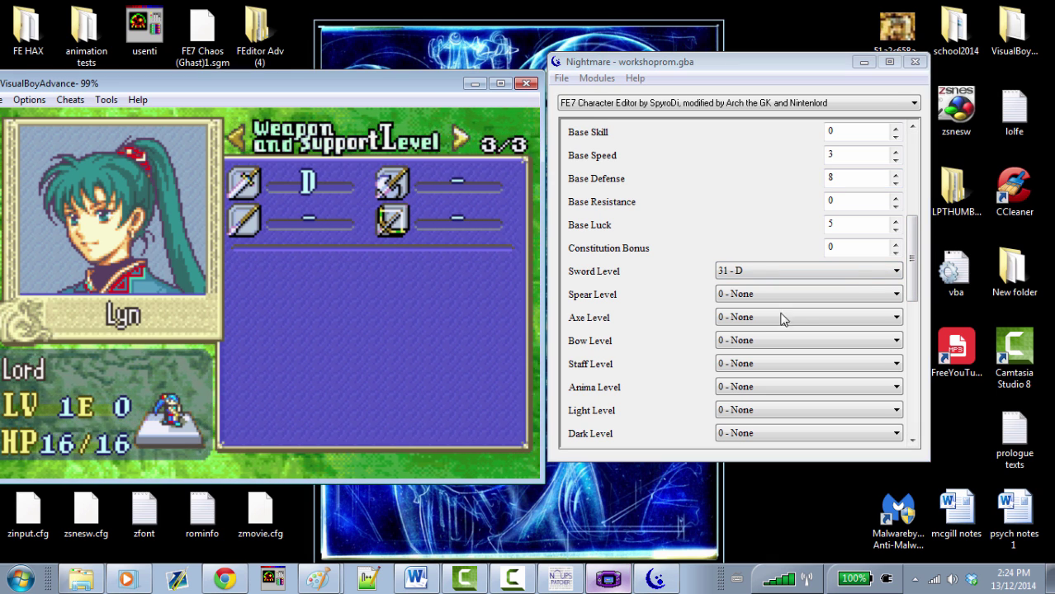
{"action": "left_click_drag", "start_coordinate": [912, 258], "coordinate": [918, 298]}
{"action": "scroll", "coordinate": [918, 299], "scroll_direction": "down", "scroll_amount": 5}
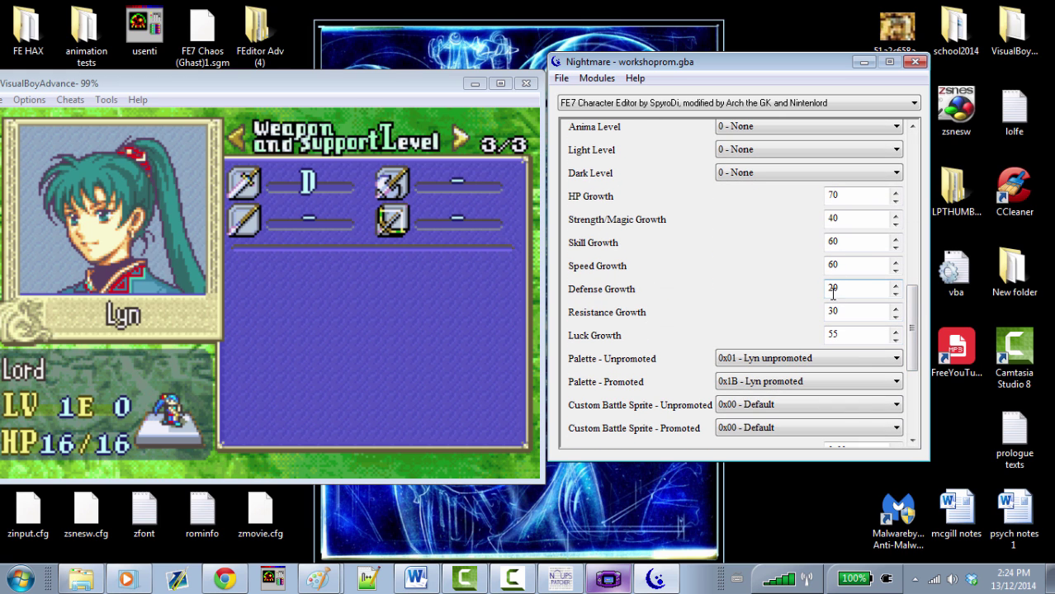
{"action": "left_click_drag", "start_coordinate": [913, 307], "coordinate": [919, 345]}
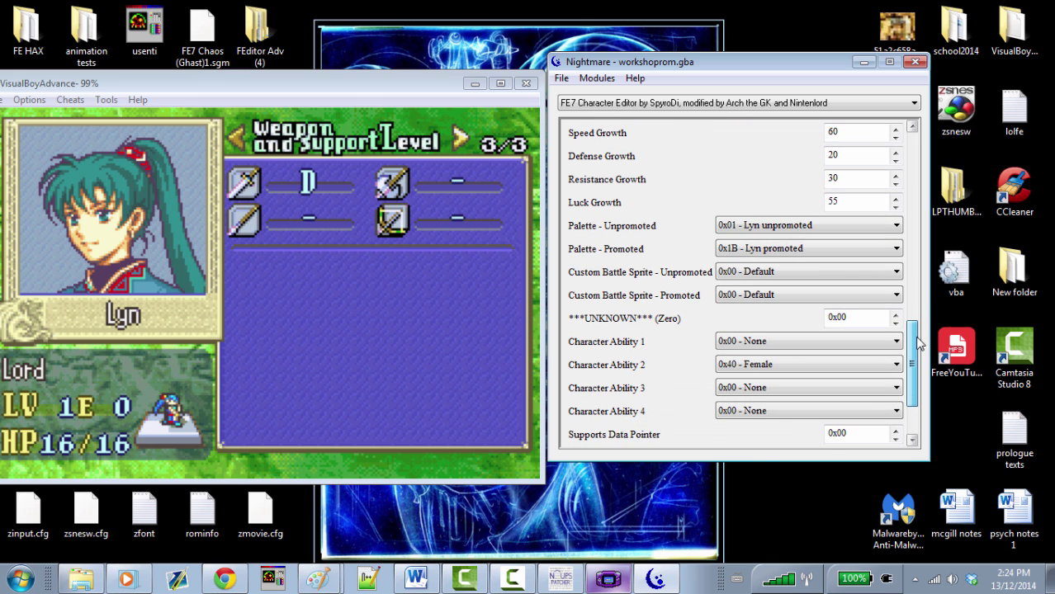
- Set Lyn's unpromoted palette to Rebecca's
{"action": "left_click", "coordinate": [746, 231]}
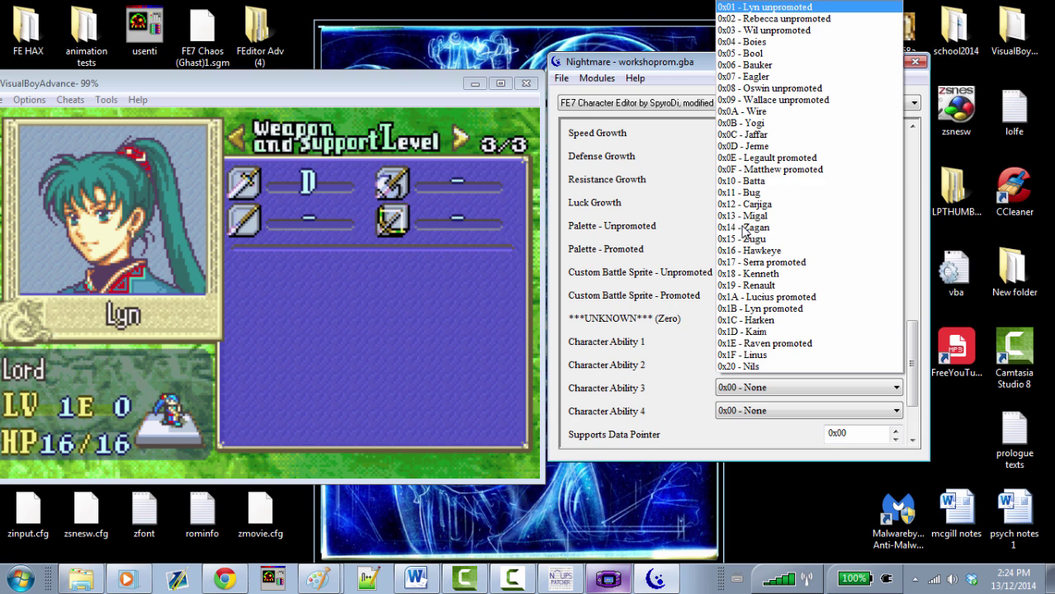
{"action": "left_click", "coordinate": [745, 22]}
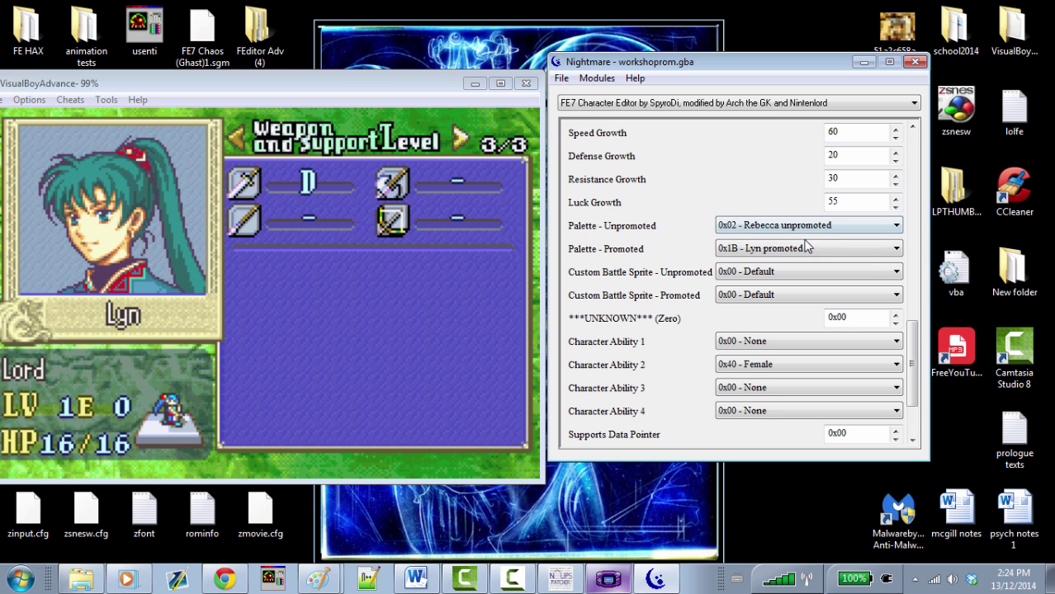
{"action": "left_click_drag", "start_coordinate": [913, 347], "coordinate": [914, 372]}
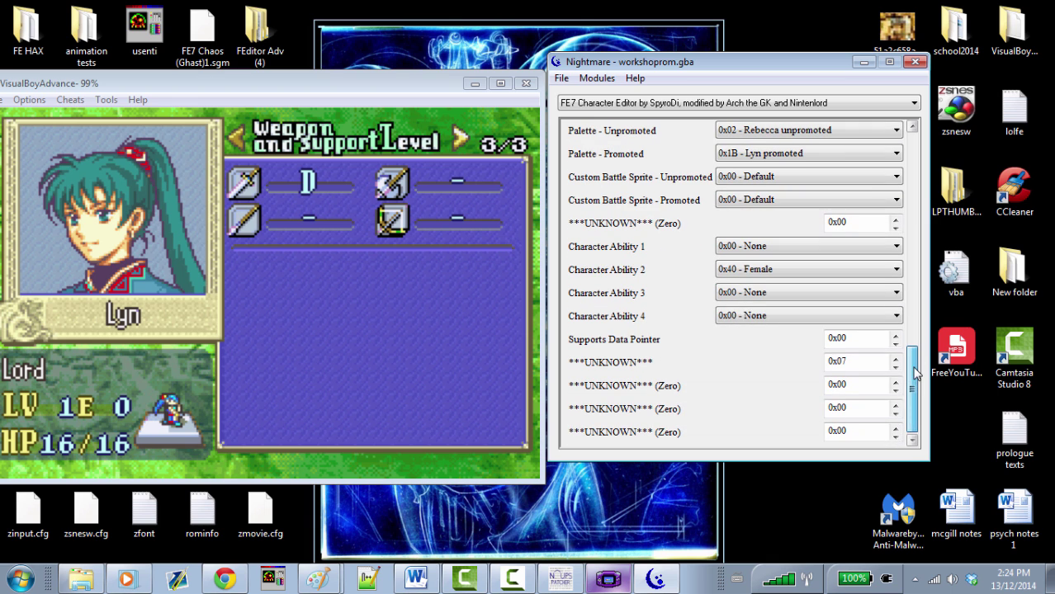
- Try Mounted Aid for Character Ability 1, then revert it to 0x00 - None
{"action": "left_click", "coordinate": [751, 250]}
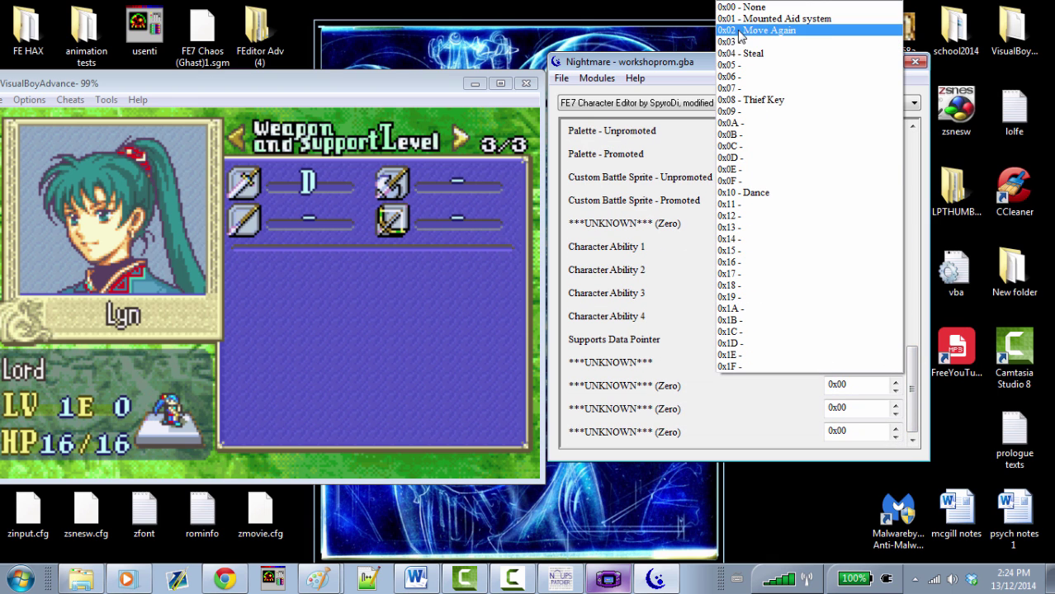
{"action": "left_click", "coordinate": [748, 19]}
{"action": "left_click", "coordinate": [759, 252]}
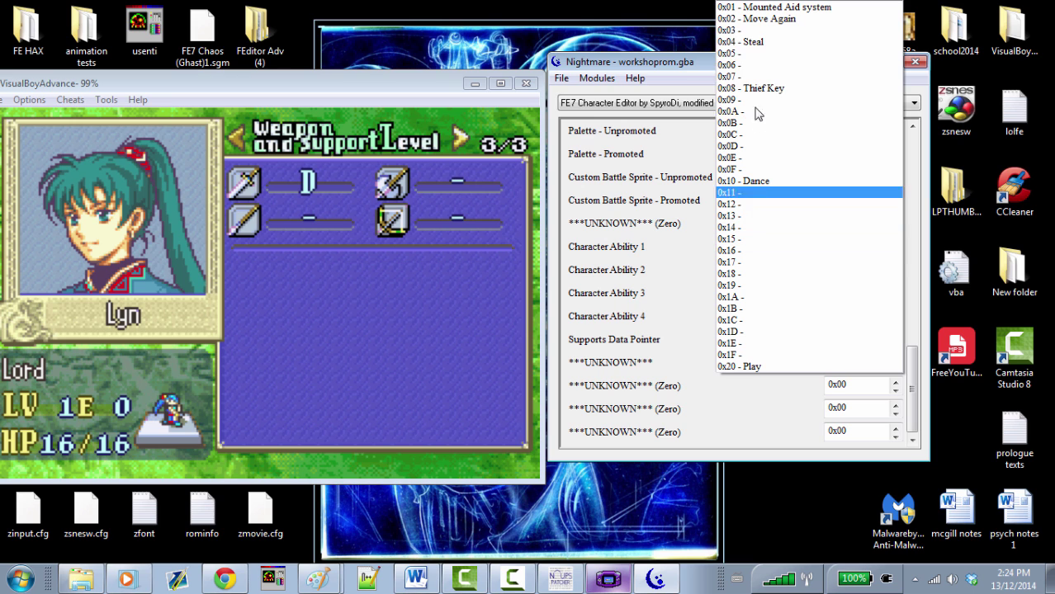
{"action": "key", "text": "Up"}
{"action": "key", "text": "Up"}
{"action": "key", "text": "Up"}
{"action": "key", "text": "Up"}
{"action": "key", "text": "Up"}
{"action": "key", "text": "Up"}
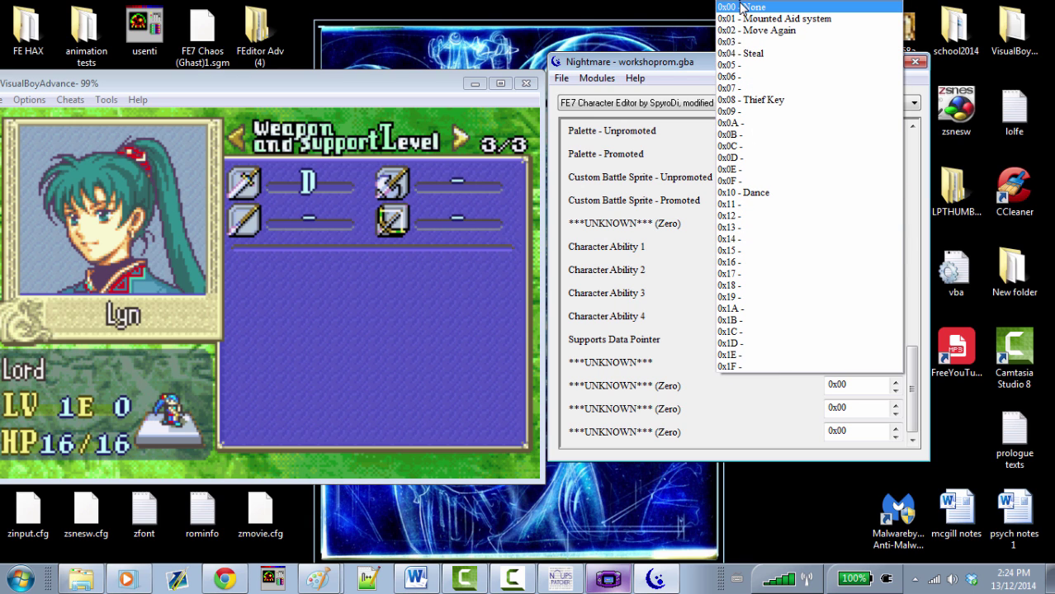
{"action": "key", "text": "Return"}
{"action": "left_click_drag", "start_coordinate": [911, 396], "coordinate": [902, 175]}
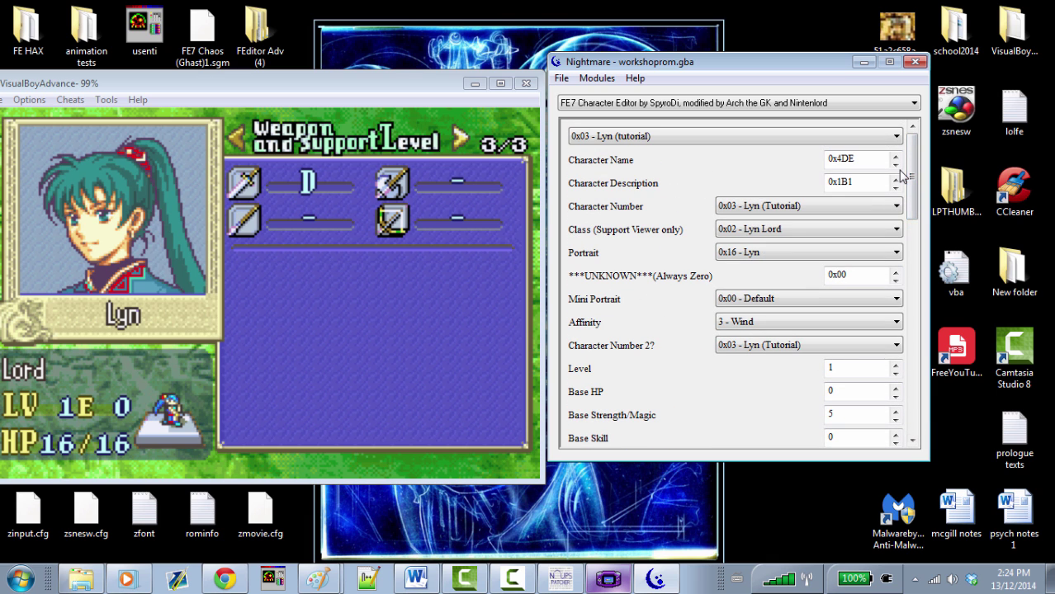
- Set Lyn's portrait to 0x1A - Lyn (Looking at you) after trying Fire affinity and Sain
{"action": "left_click", "coordinate": [837, 322]}
{"action": "left_click", "coordinate": [826, 351]}
{"action": "left_click", "coordinate": [780, 255]}
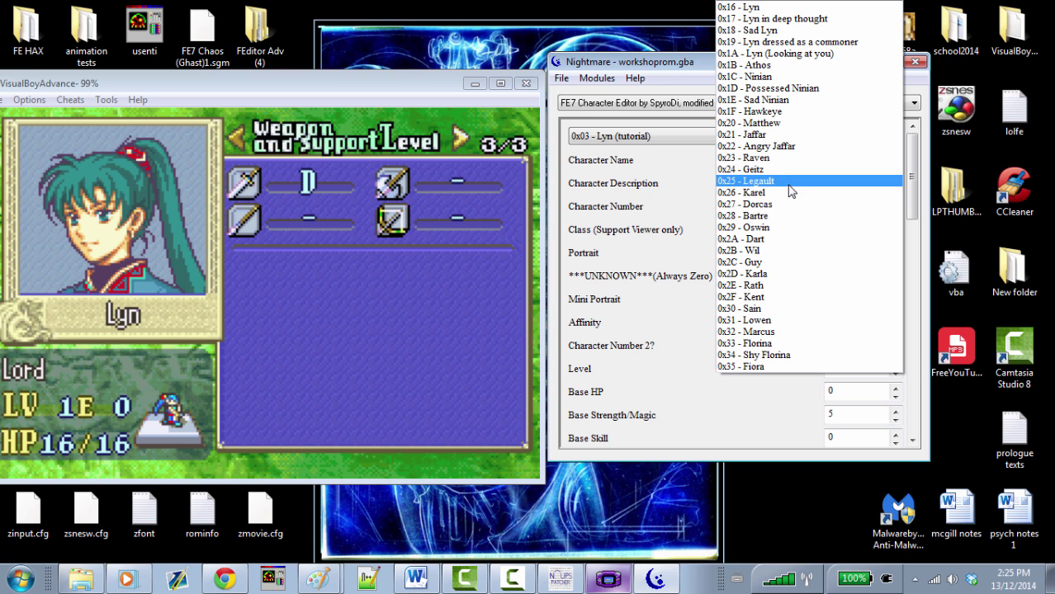
{"action": "left_click", "coordinate": [781, 308]}
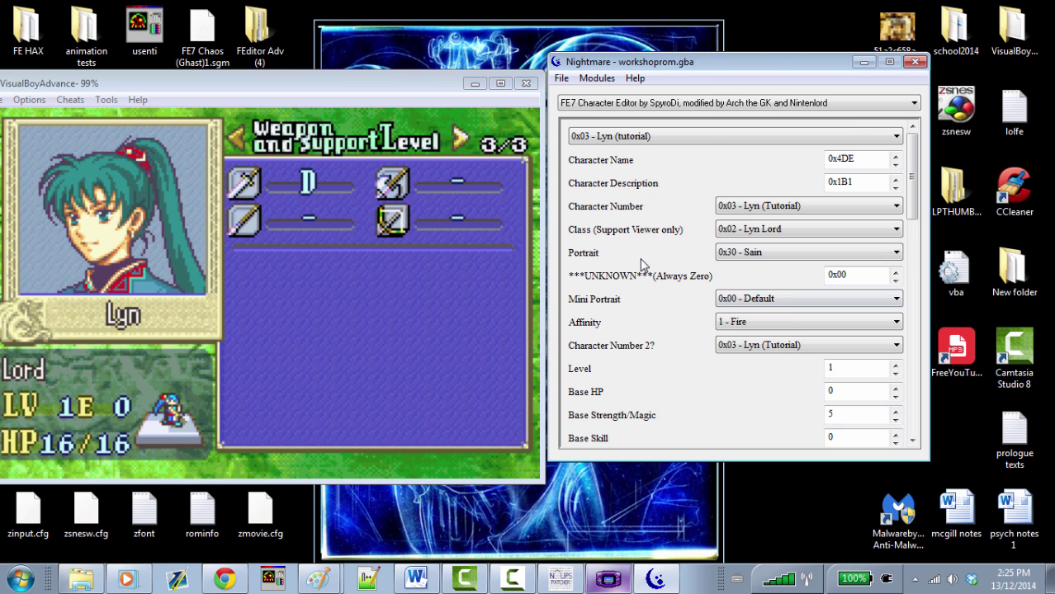
{"action": "left_click", "coordinate": [740, 257]}
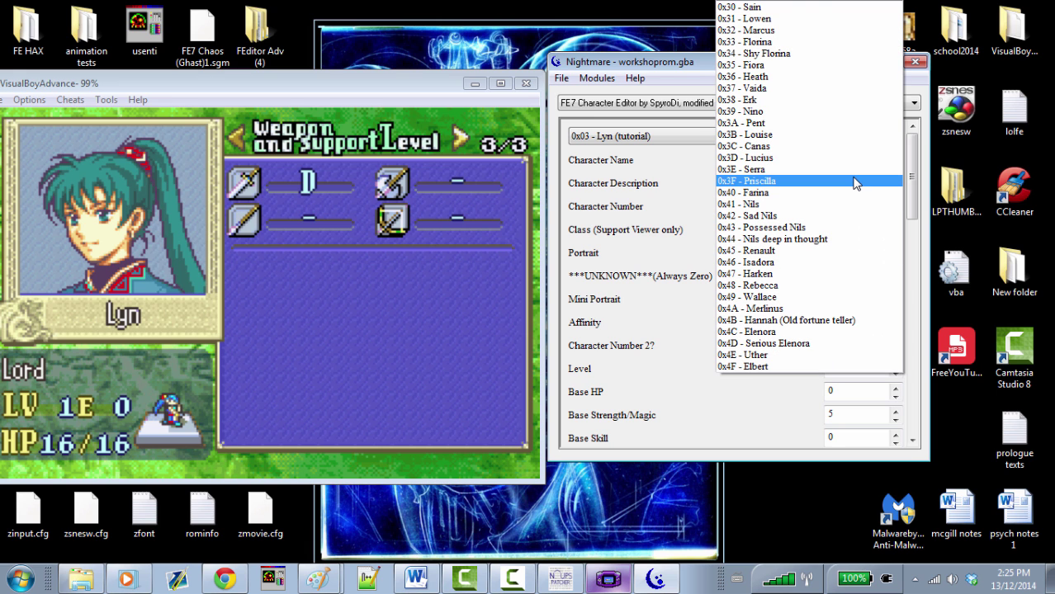
{"action": "scroll", "coordinate": [856, 183], "scroll_direction": "up", "scroll_amount": 16}
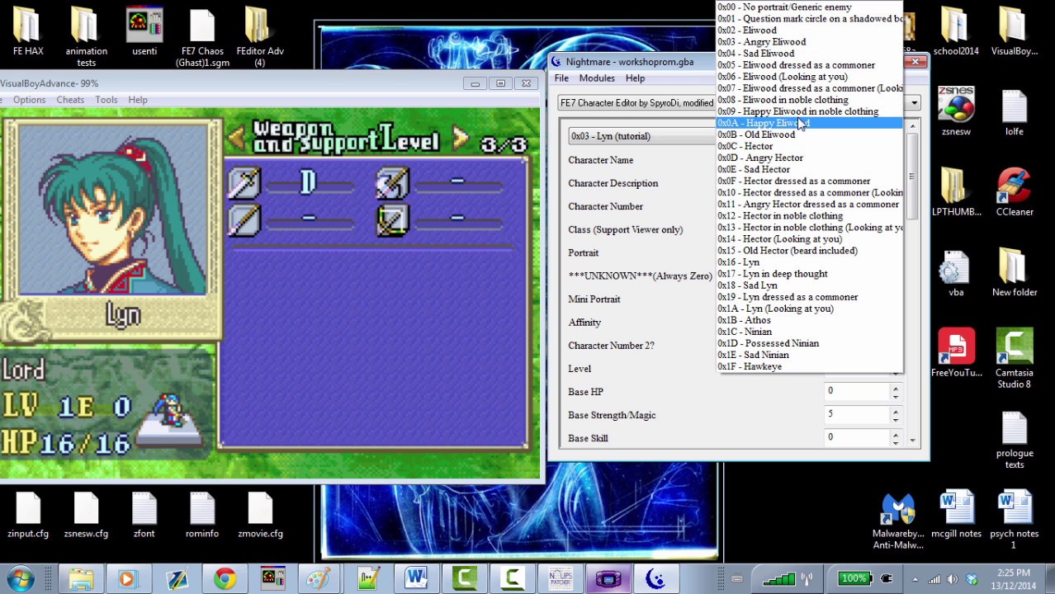
{"action": "left_click", "coordinate": [823, 308]}
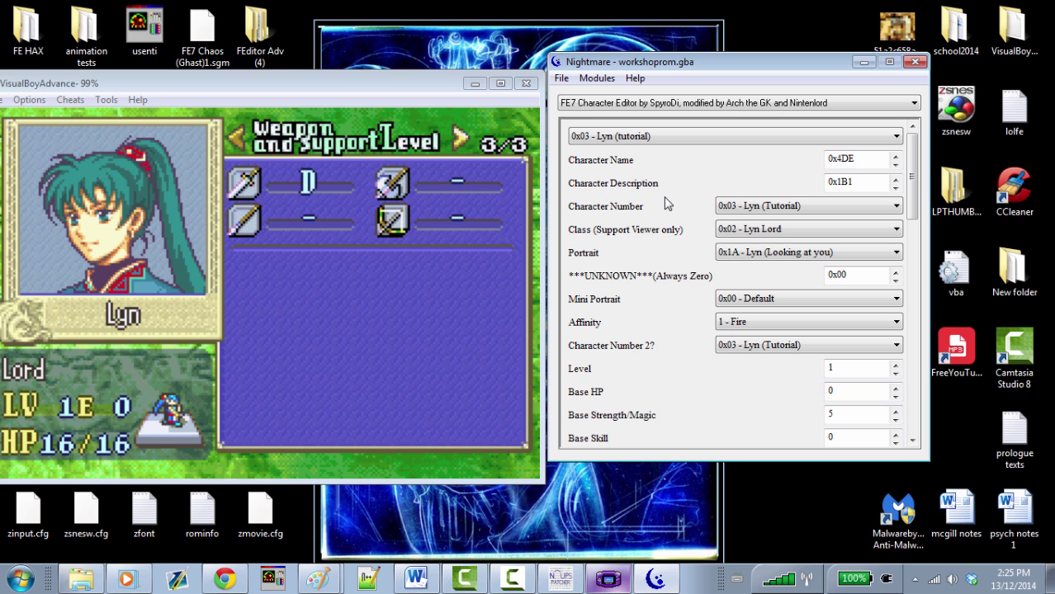
{"action": "left_click", "coordinate": [725, 253]}
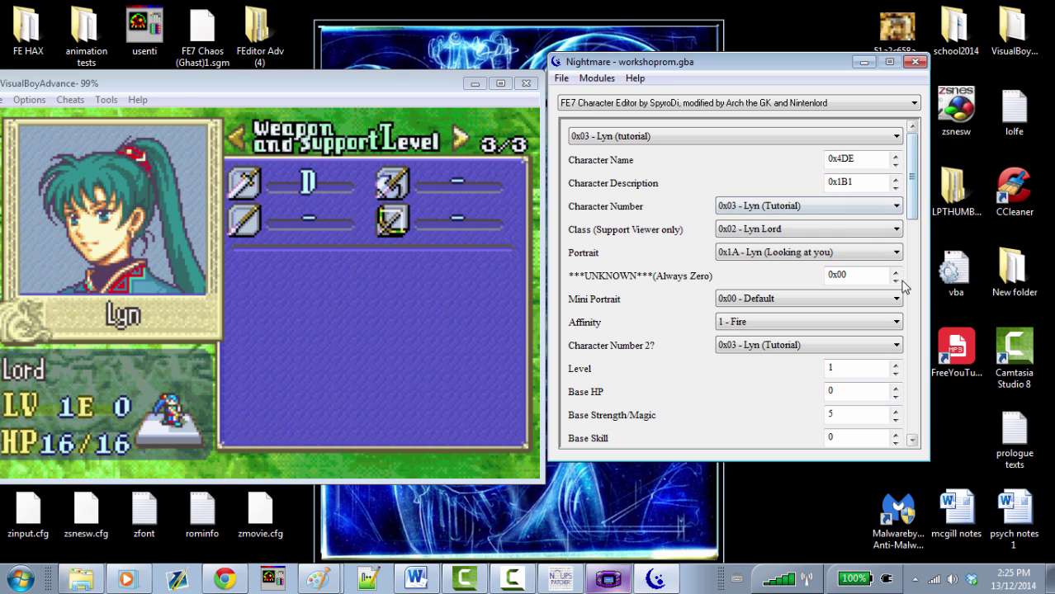
- Change Lyn's affinity to 6 - Light
{"action": "left_click", "coordinate": [891, 323]}
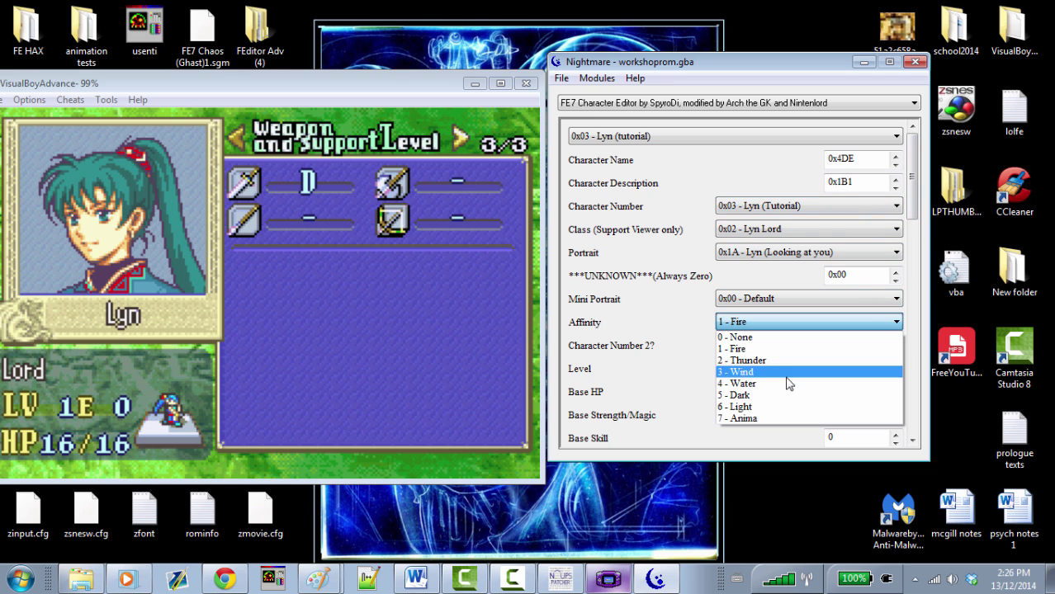
{"action": "left_click", "coordinate": [773, 408]}
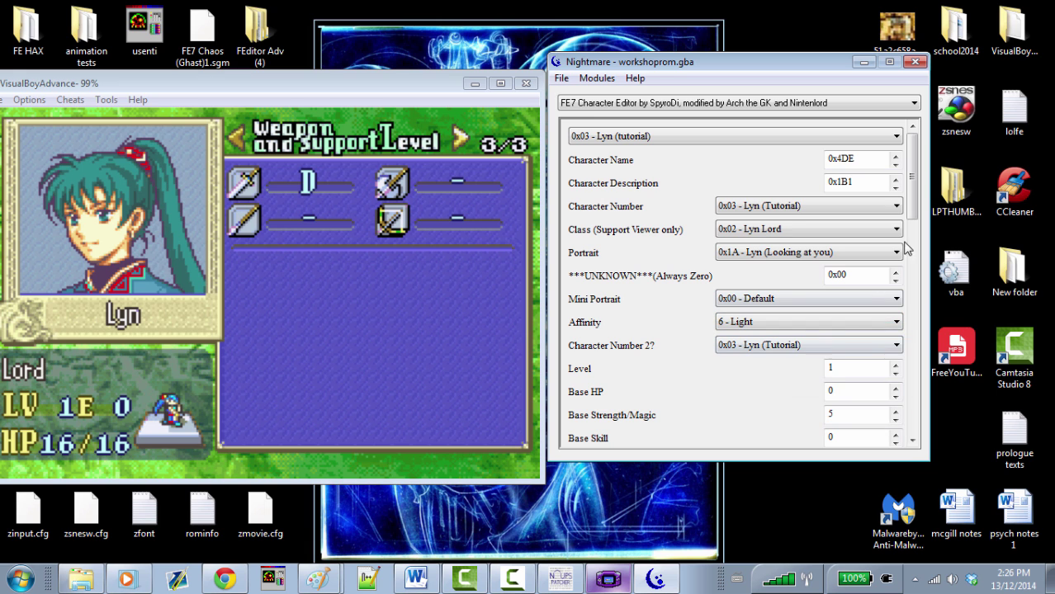
{"action": "scroll", "coordinate": [910, 234], "scroll_direction": "down", "scroll_amount": 3}
{"action": "scroll", "coordinate": [910, 233], "scroll_direction": "down", "scroll_amount": 2}
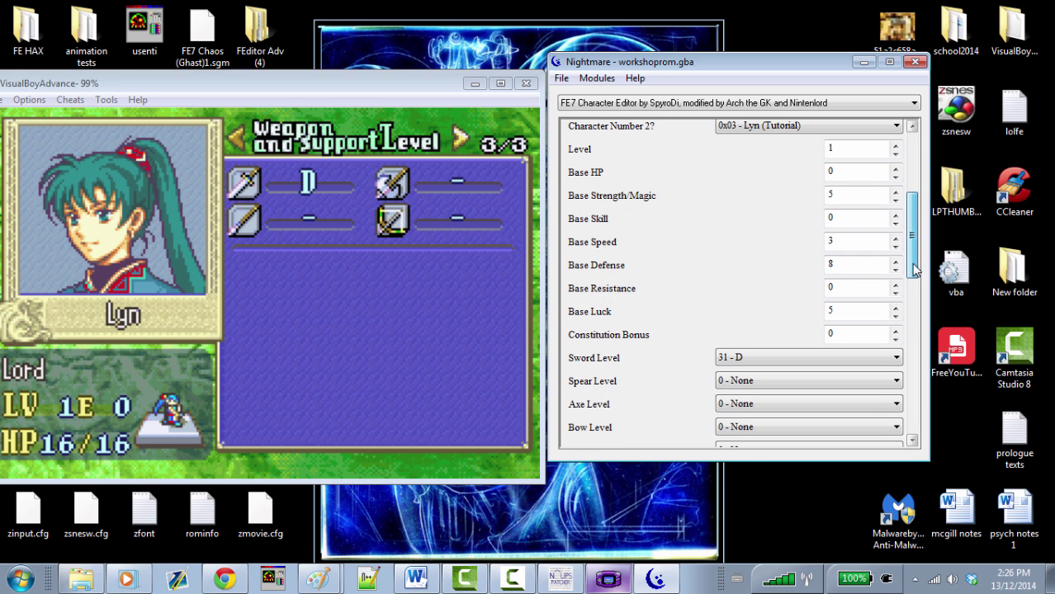
- Set Character Ability 1 to 0x01 - Mounted Aid system, keeping ability 2 as Female
{"action": "scroll", "coordinate": [916, 257], "scroll_direction": "down", "scroll_amount": 3}
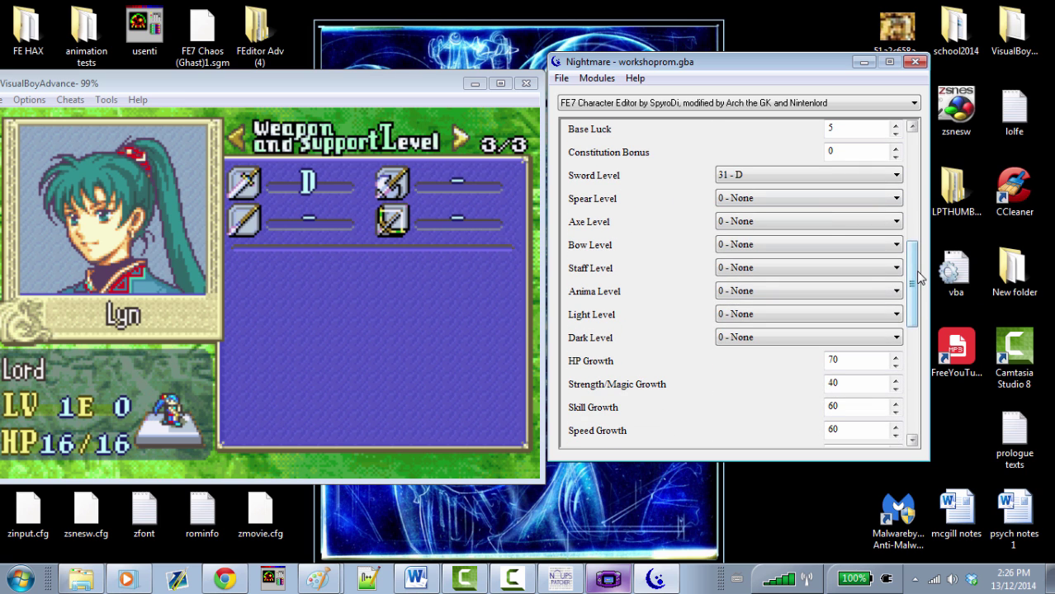
{"action": "scroll", "coordinate": [916, 270], "scroll_direction": "down", "scroll_amount": 3}
{"action": "scroll", "coordinate": [916, 314], "scroll_direction": "down", "scroll_amount": 1}
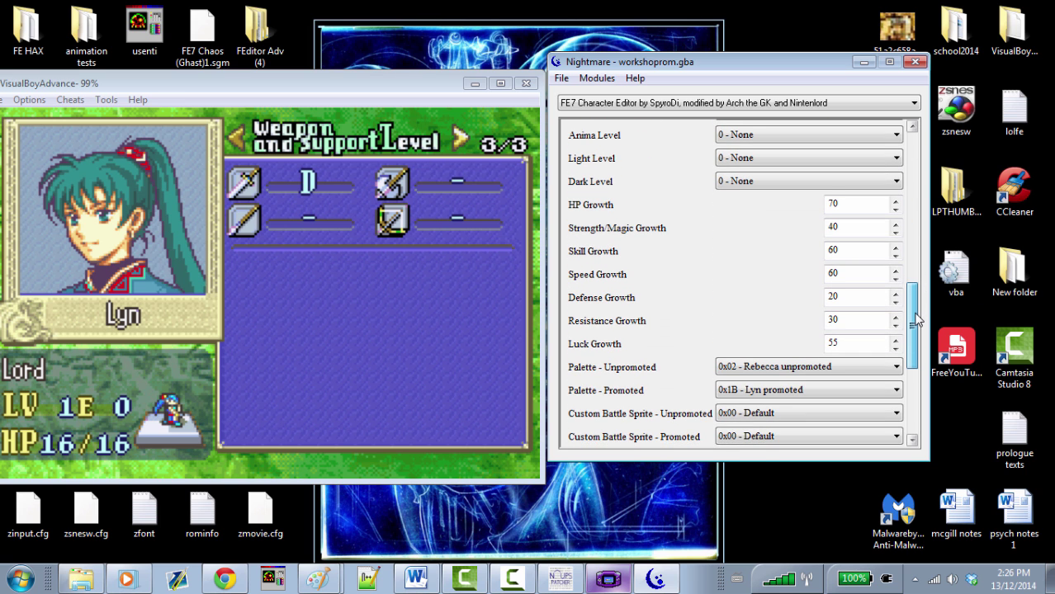
{"action": "scroll", "coordinate": [916, 320], "scroll_direction": "down", "scroll_amount": 2}
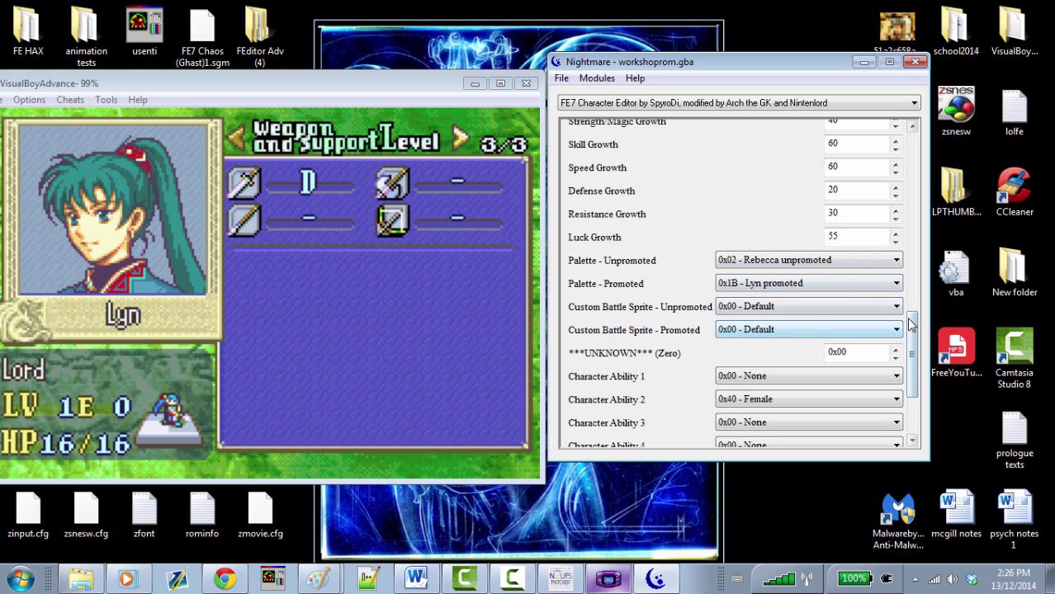
{"action": "left_click_drag", "start_coordinate": [914, 329], "coordinate": [924, 364]}
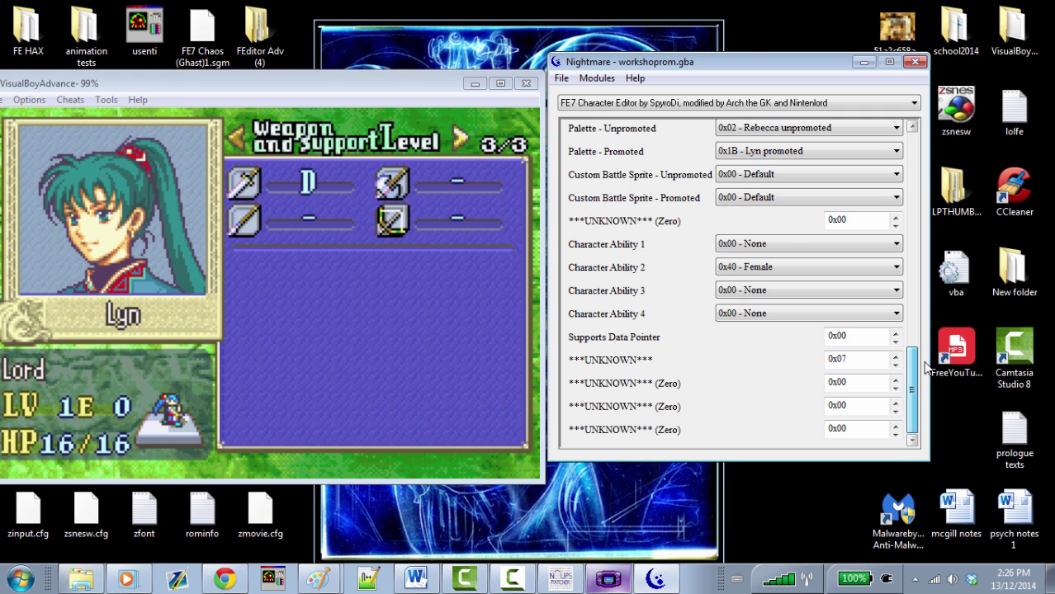
{"action": "left_click", "coordinate": [790, 245]}
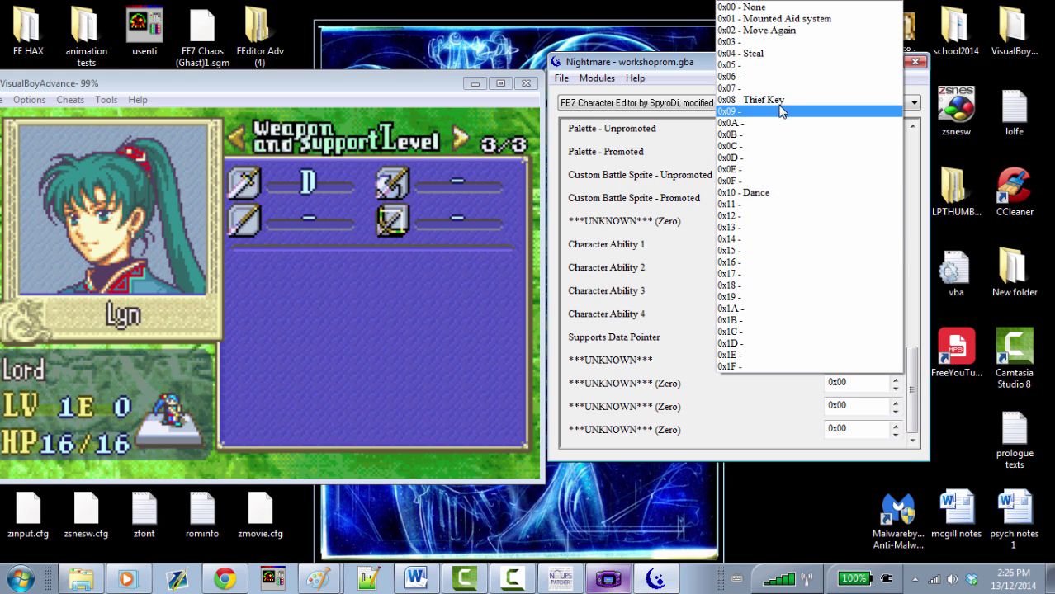
{"action": "left_click", "coordinate": [743, 19]}
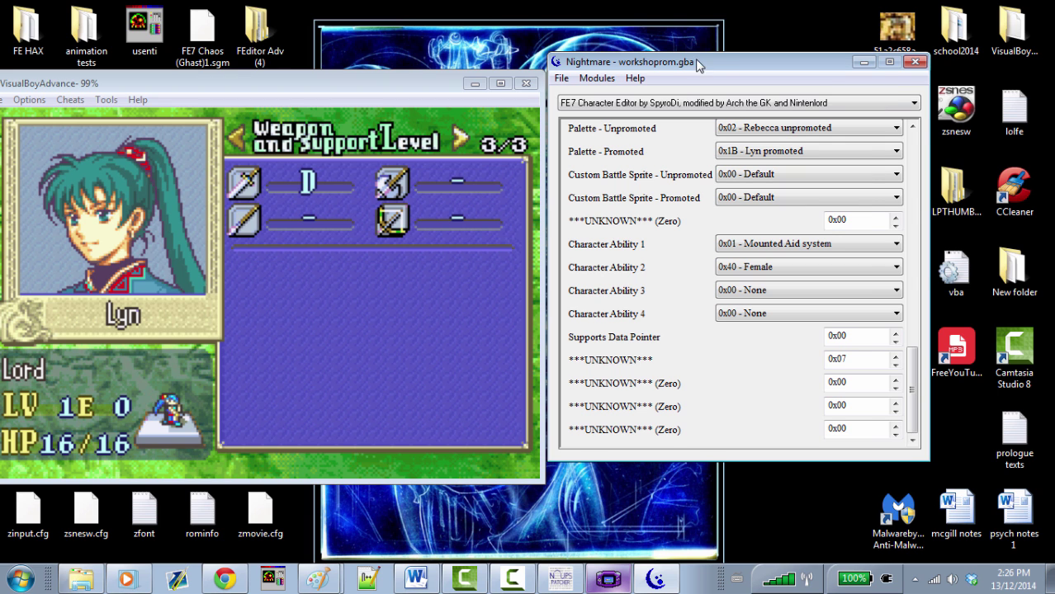
- Save the edited workshoprom.gba with File > Save Rom
{"action": "left_click_drag", "start_coordinate": [695, 59], "coordinate": [722, 61]}
{"action": "left_click_drag", "start_coordinate": [939, 388], "coordinate": [939, 165]}
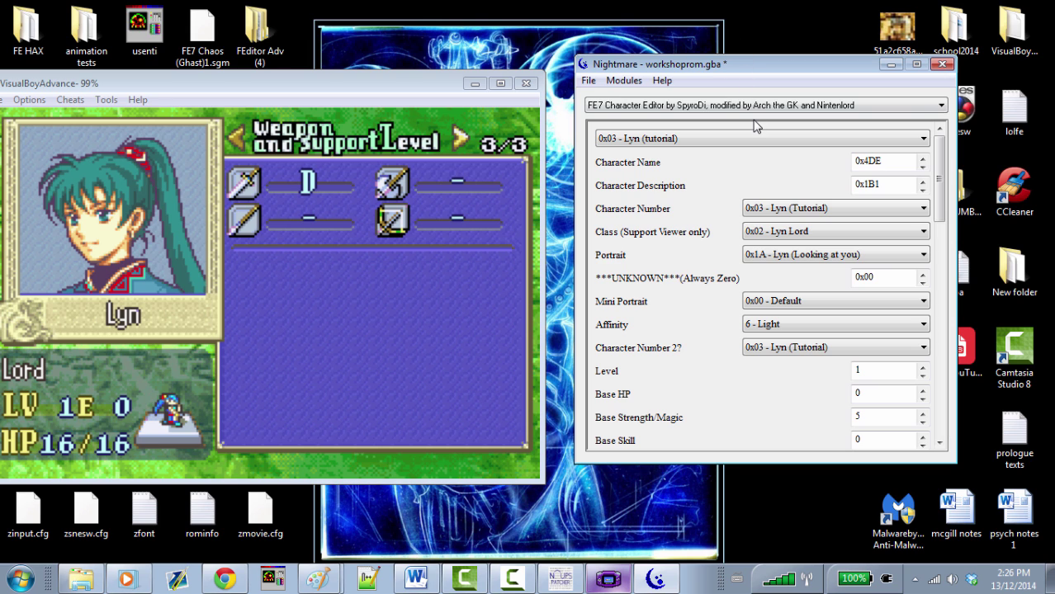
{"action": "left_click", "coordinate": [588, 80]}
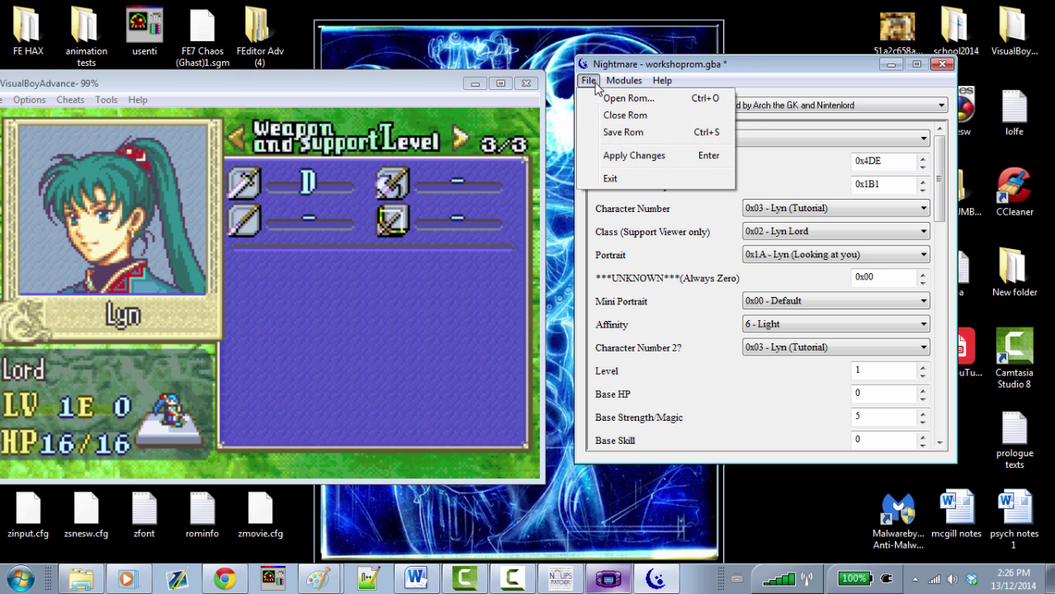
{"action": "left_click", "coordinate": [621, 132]}
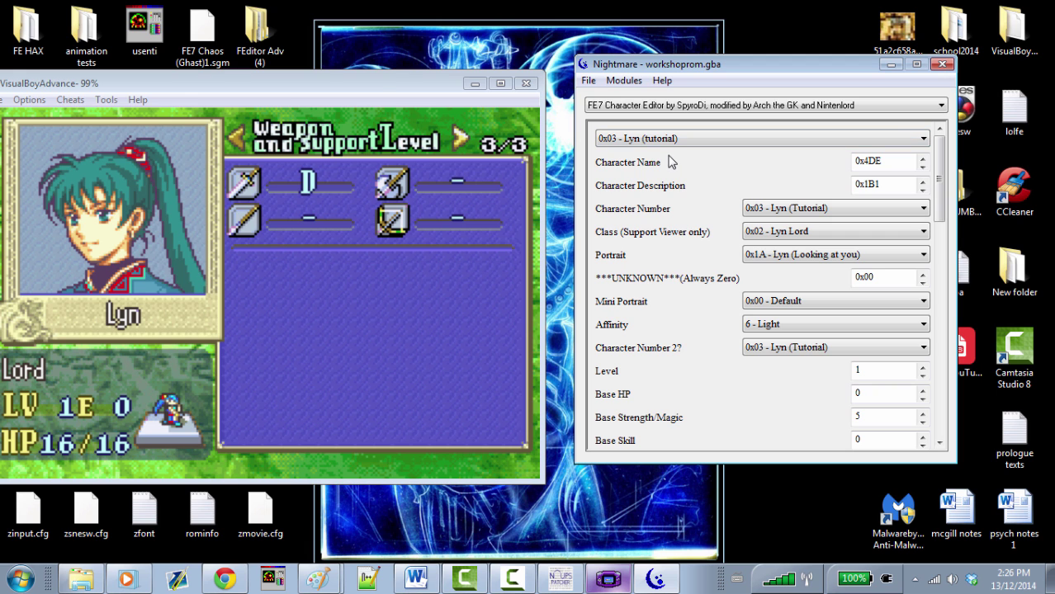
{"action": "left_click", "coordinate": [369, 86]}
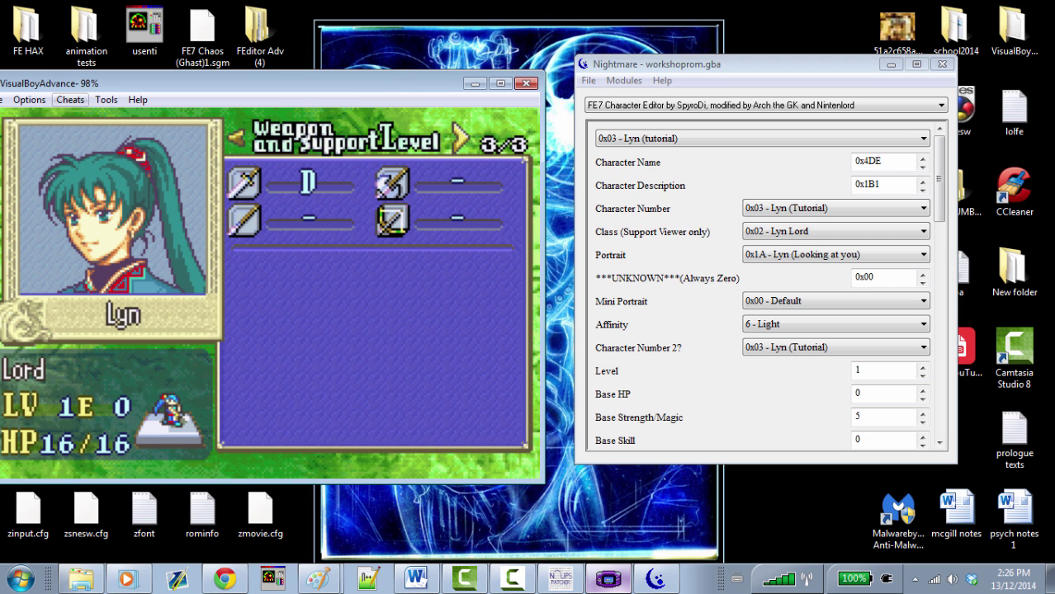
- Reset the emulator, restart the Prologue save and open Lyn's status screen
{"action": "left_click_drag", "start_coordinate": [394, 86], "coordinate": [415, 86]}
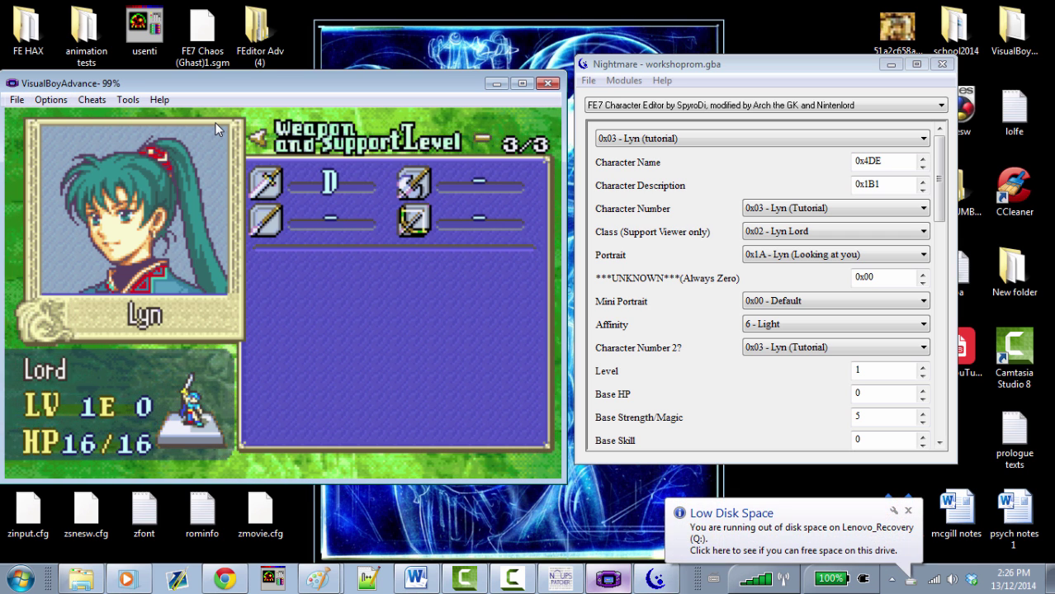
{"action": "key", "text": "ctrl+r"}
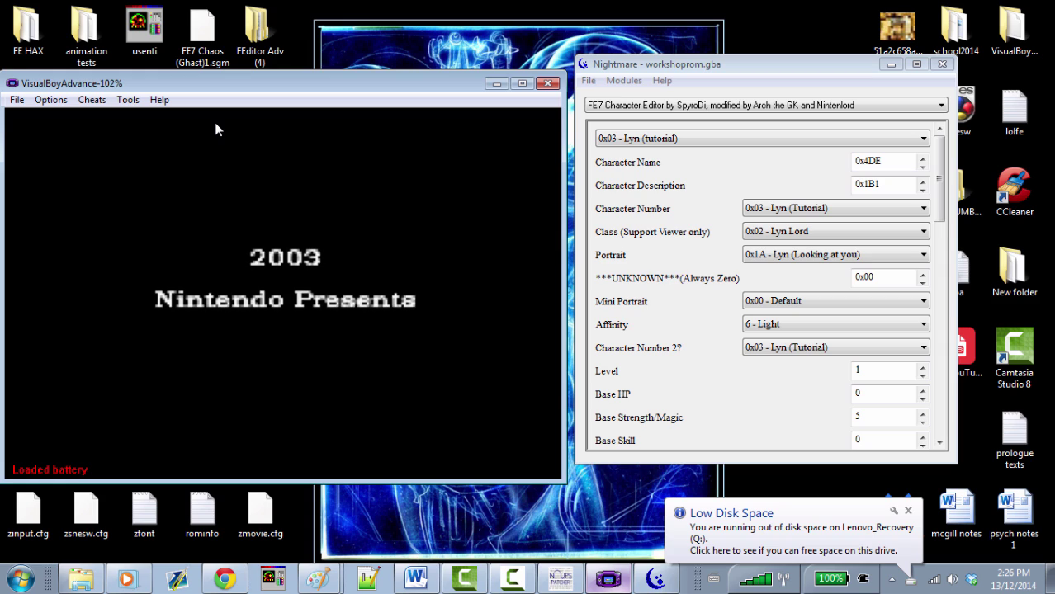
{"action": "key", "text": "ctrl+r"}
{"action": "key", "text": "Return"}
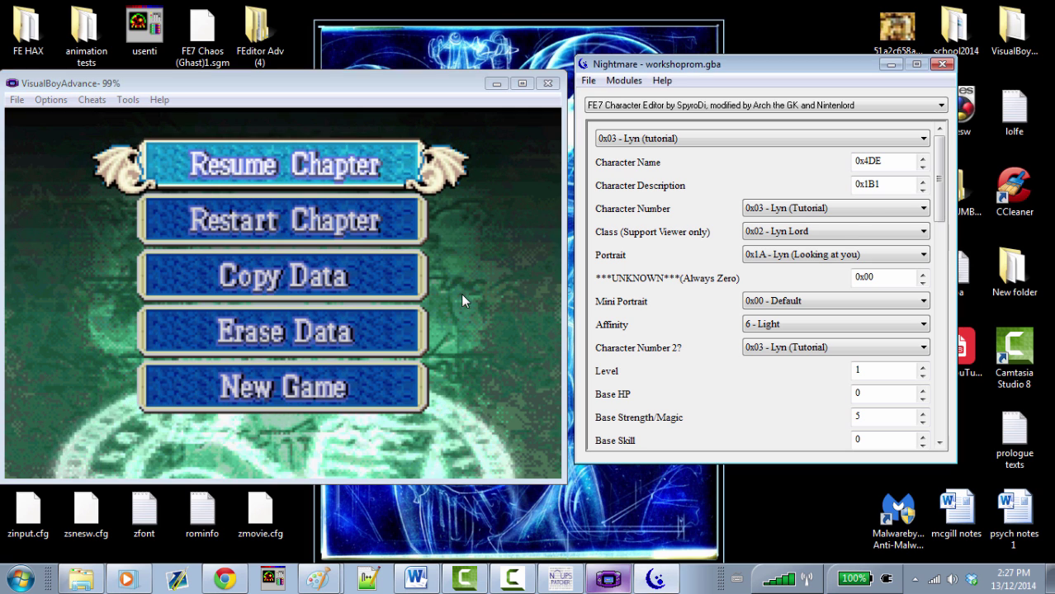
{"action": "key", "text": "Down"}
{"action": "key", "text": "z"}
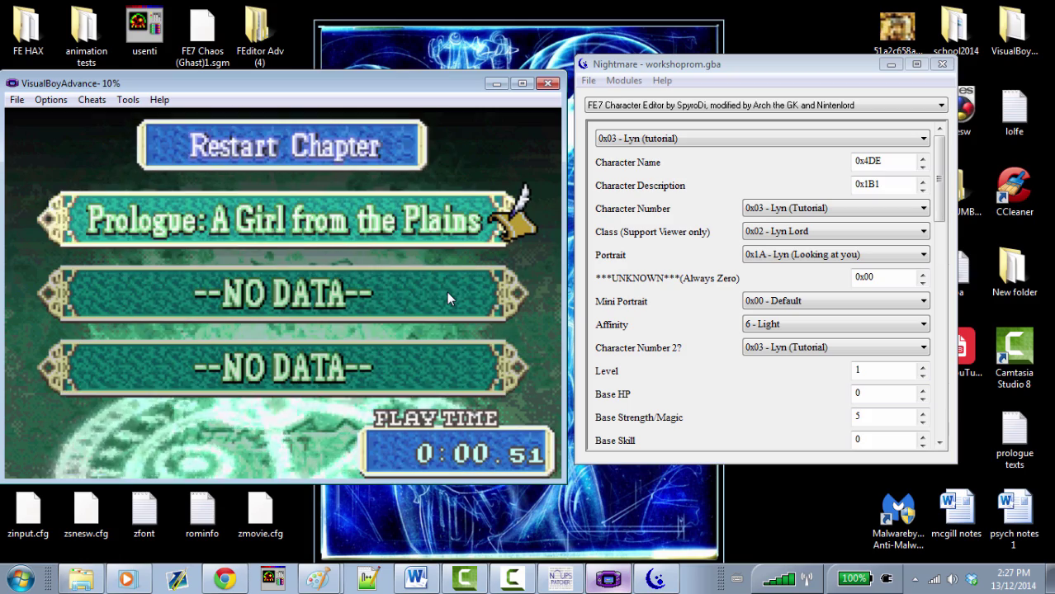
{"action": "key", "text": "z"}
{"action": "key", "text": "z"}
{"action": "key", "text": "z"}
{"action": "key", "text": "z"}
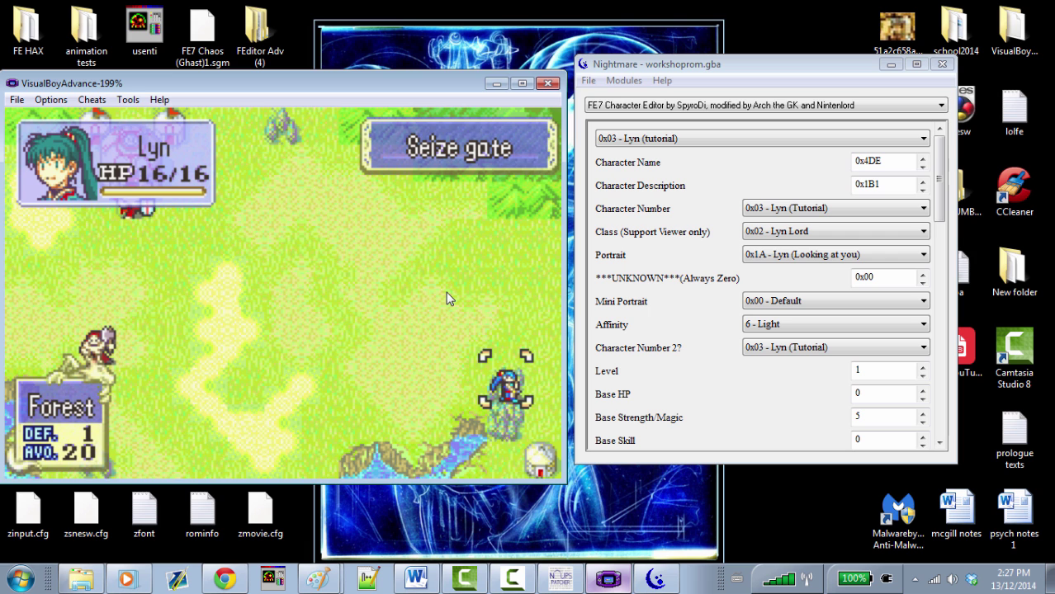
{"action": "key", "text": "s"}
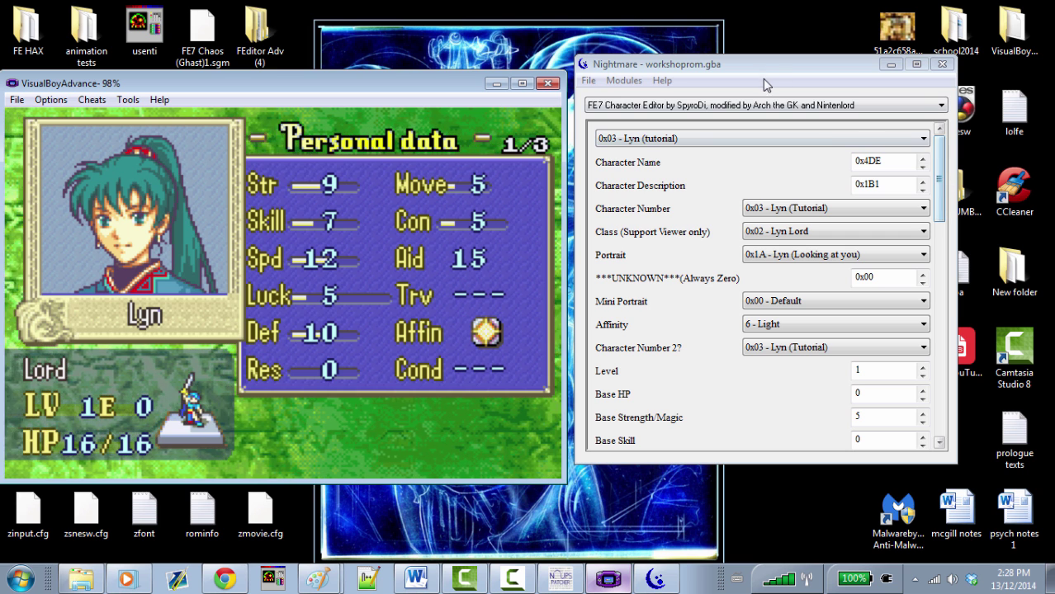
- Compare Lyn's Base Strength/Magic in Nightmare, then view her in-game weapon and support levels
{"action": "left_click_drag", "start_coordinate": [940, 184], "coordinate": [943, 170]}
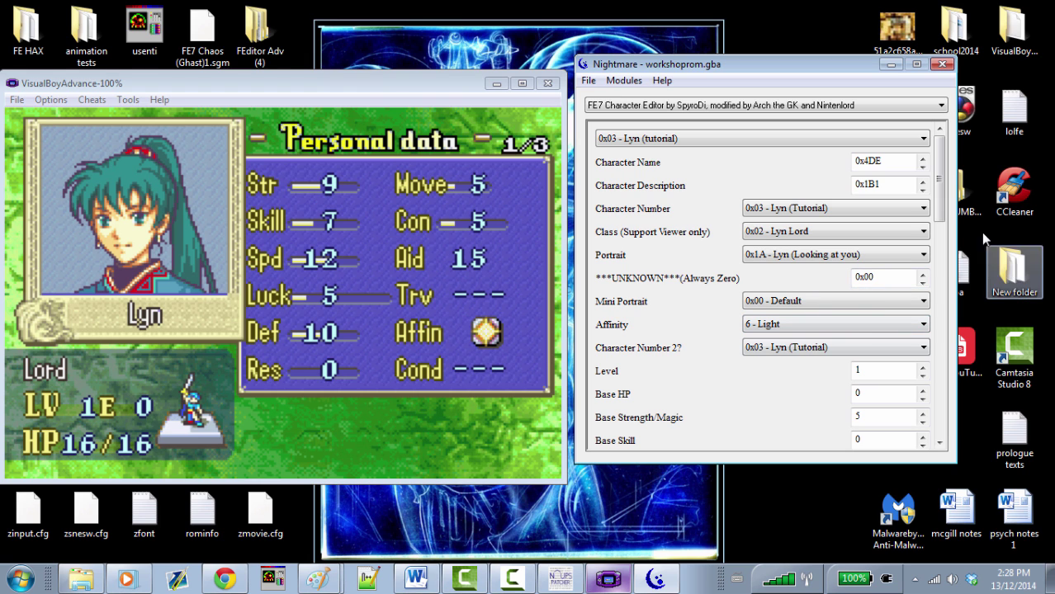
{"action": "left_click_drag", "start_coordinate": [941, 205], "coordinate": [945, 245]}
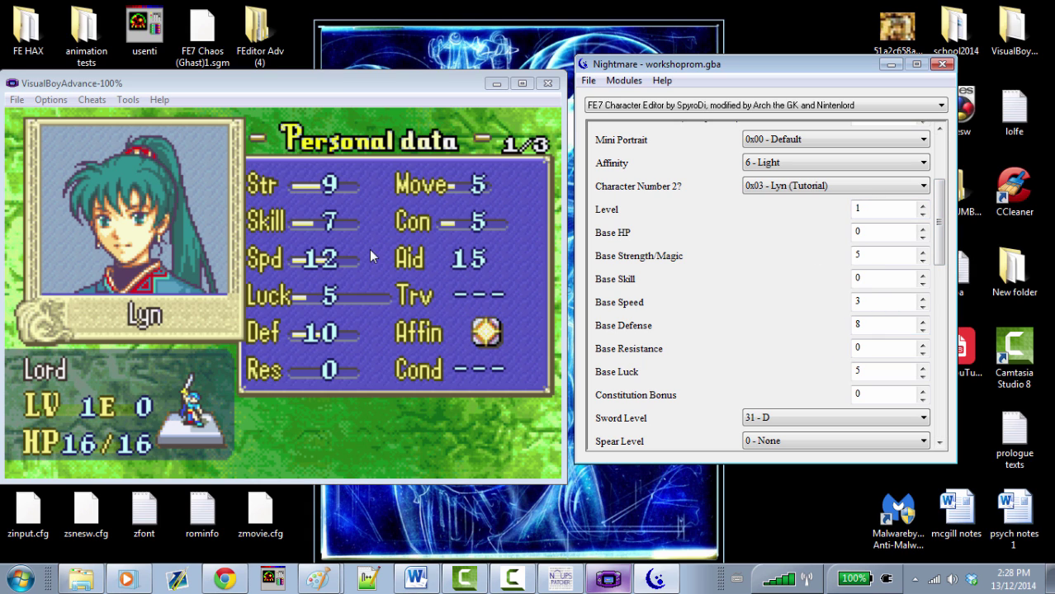
{"action": "left_click", "coordinate": [870, 262]}
{"action": "left_click_drag", "start_coordinate": [938, 252], "coordinate": [938, 129]}
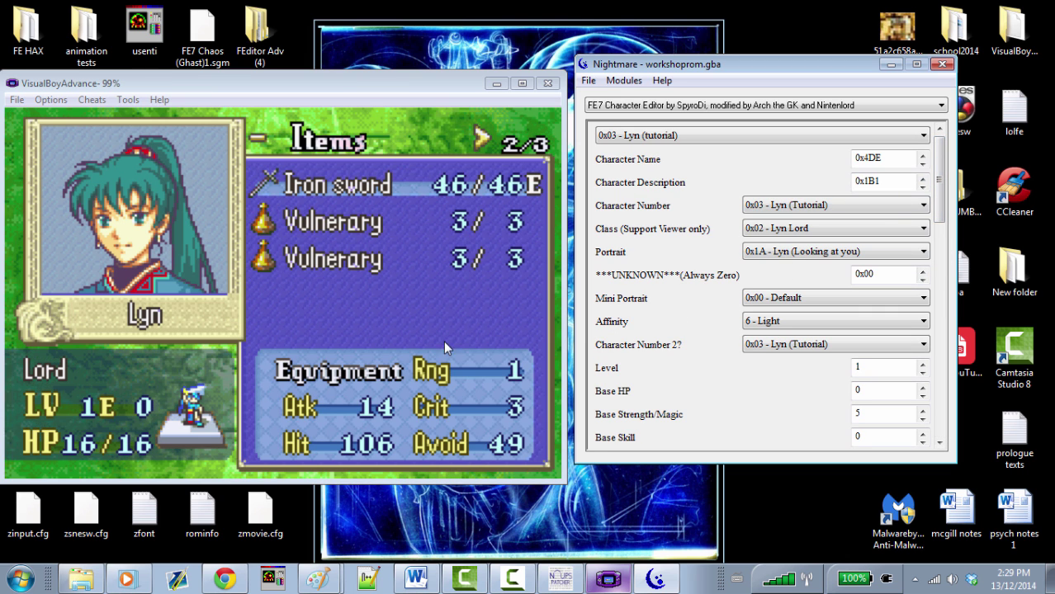
{"action": "left_click", "coordinate": [405, 327]}
{"action": "key", "text": "Right"}
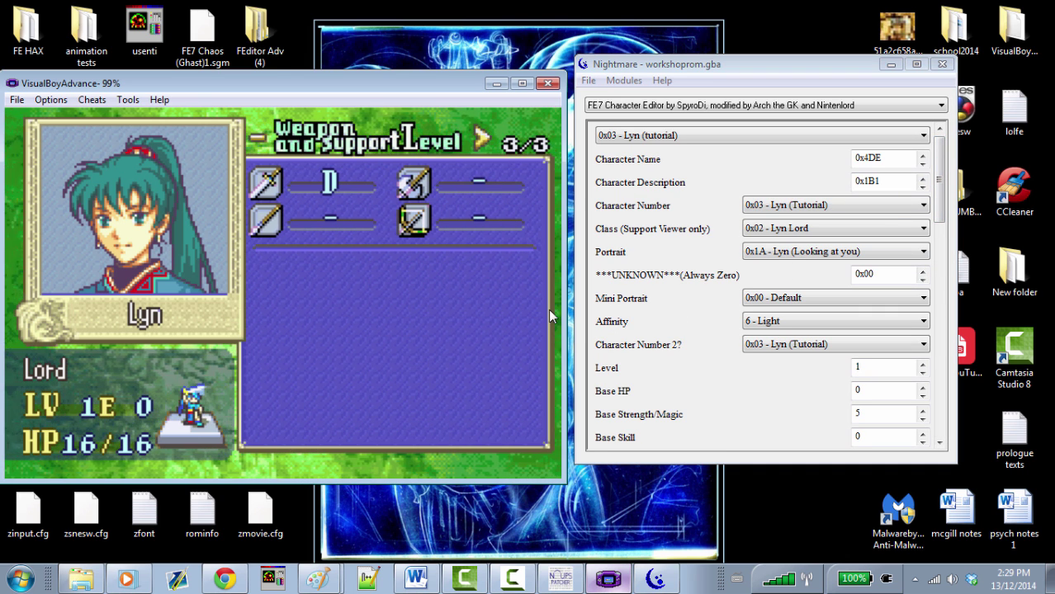